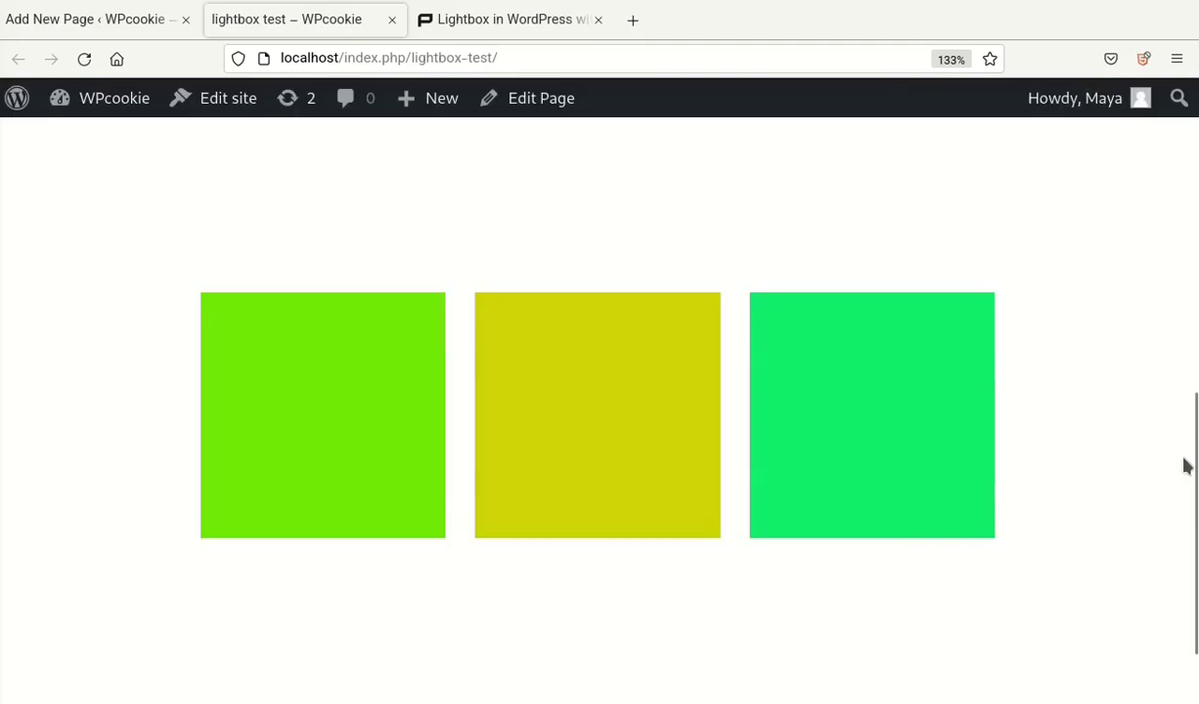
# Step: Return to the lightbox test page editor and show its block outline in List View
pyautogui.click(71, 12)
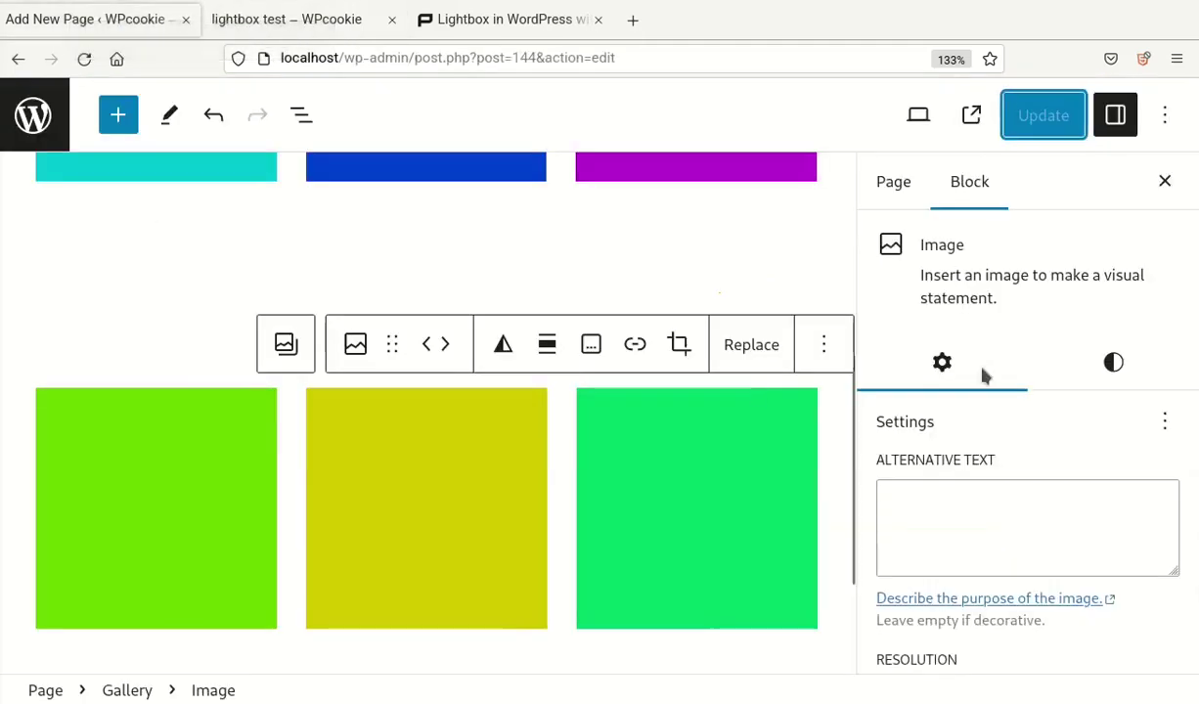
pyautogui.click(303, 114)
# Step: Select the second gallery and highlight the redpishi tutorial's lightbox gallery heading
pyautogui.click(17, 332)
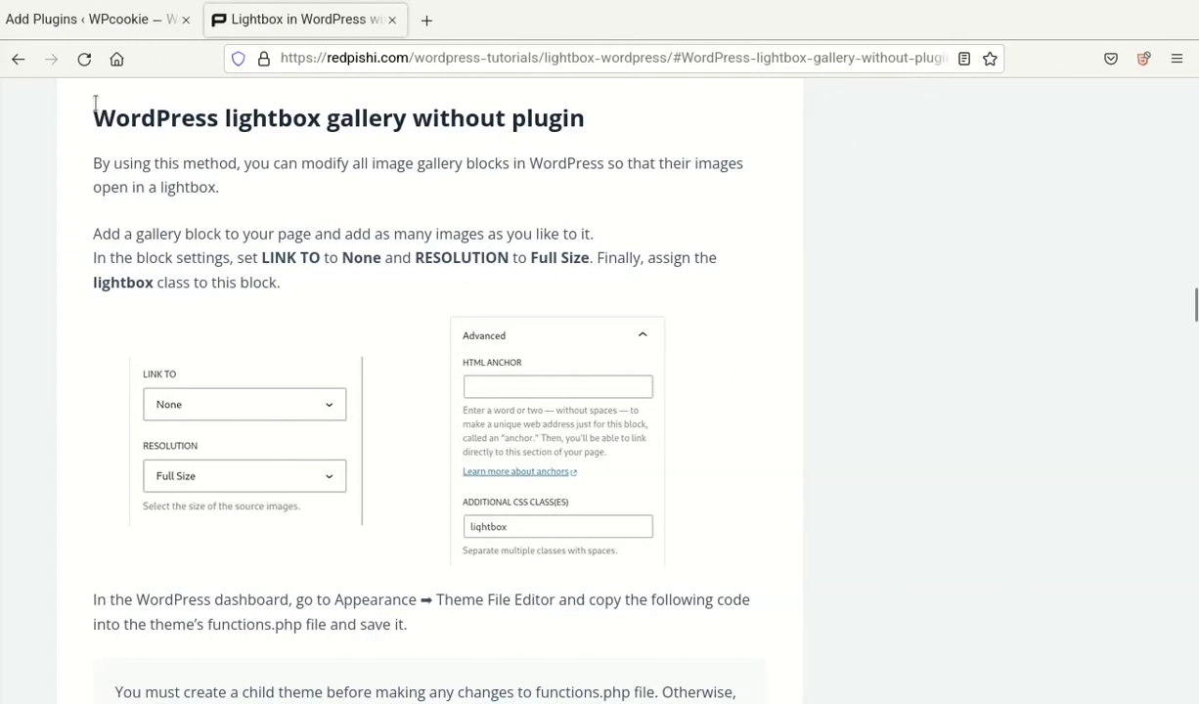
pyautogui.moveTo(94, 107); pyautogui.dragTo(414, 145)
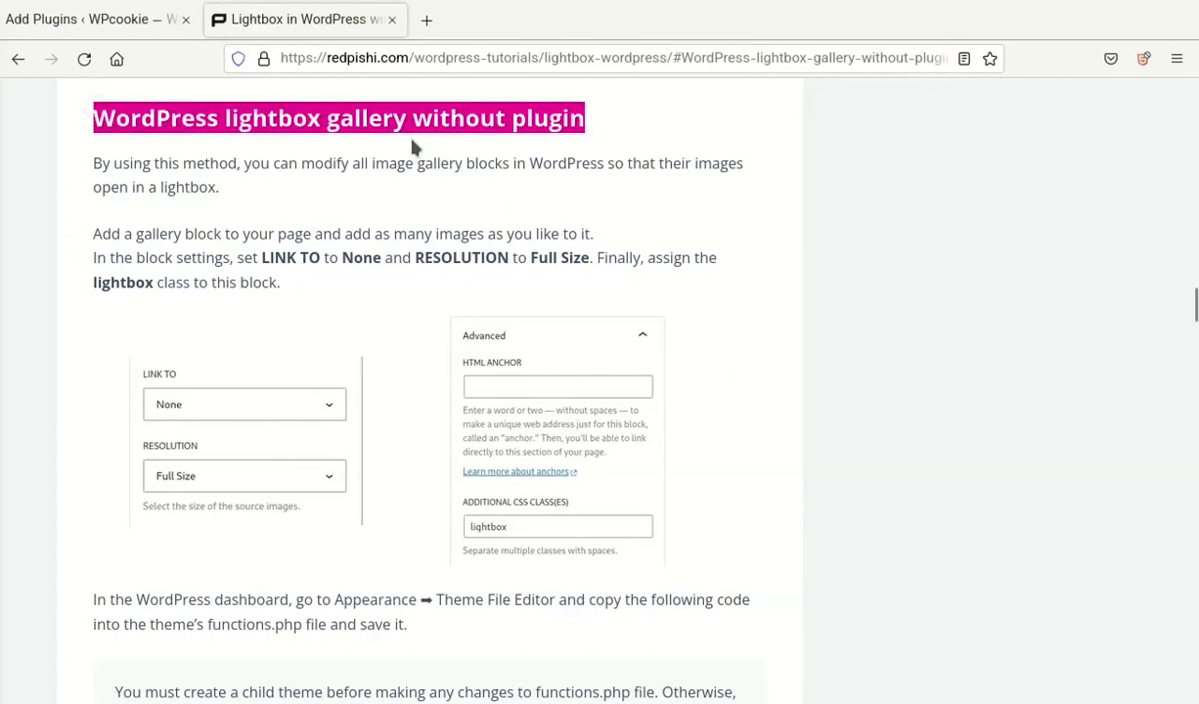
pyautogui.click(740, 159)
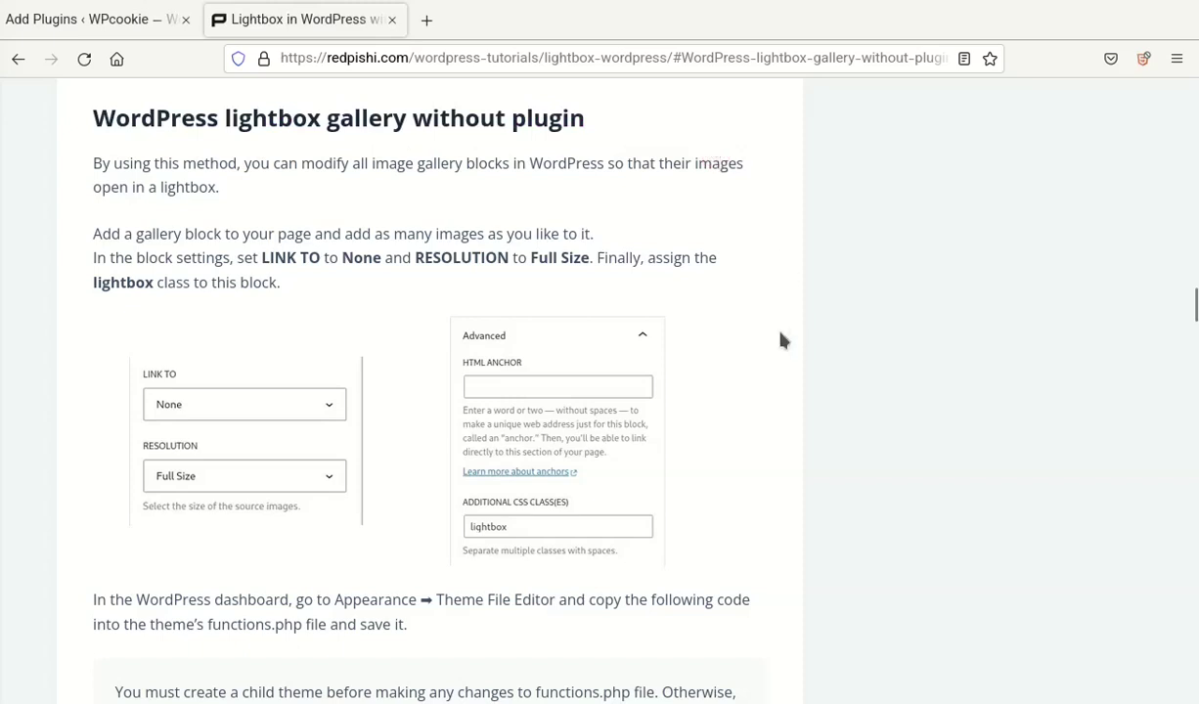
# Step: Copy the tutorial's lightbox gallery code and return to the WordPress plugin search results
pyautogui.scroll(-4, 782, 340)
pyautogui.scroll(-2, 782, 340)
pyautogui.scroll(-1, 783, 340)
pyautogui.scroll(-5, 782, 339)
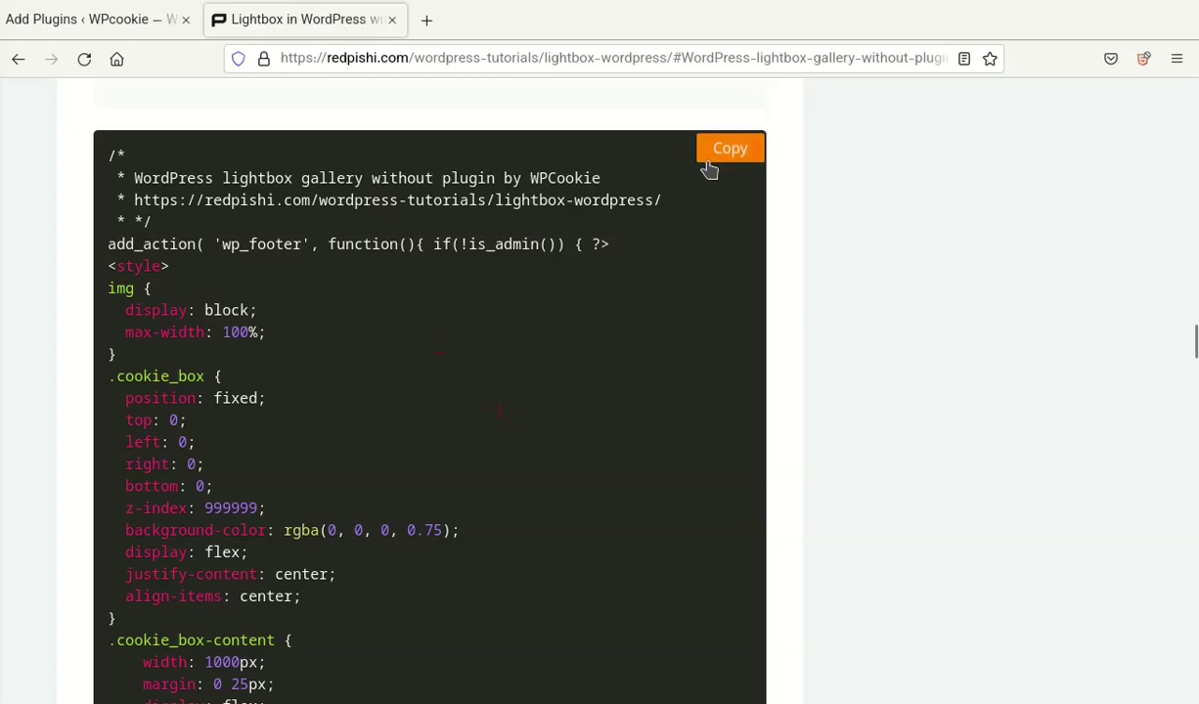
pyautogui.click(708, 159)
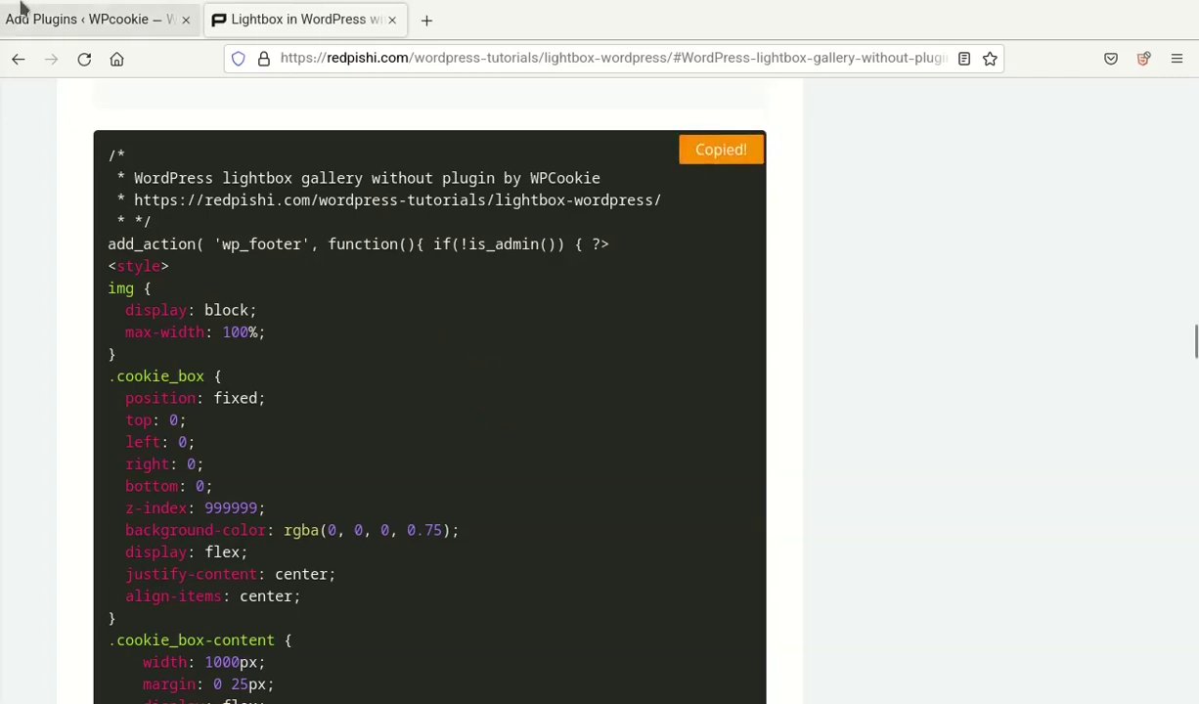
pyautogui.click(101, 8)
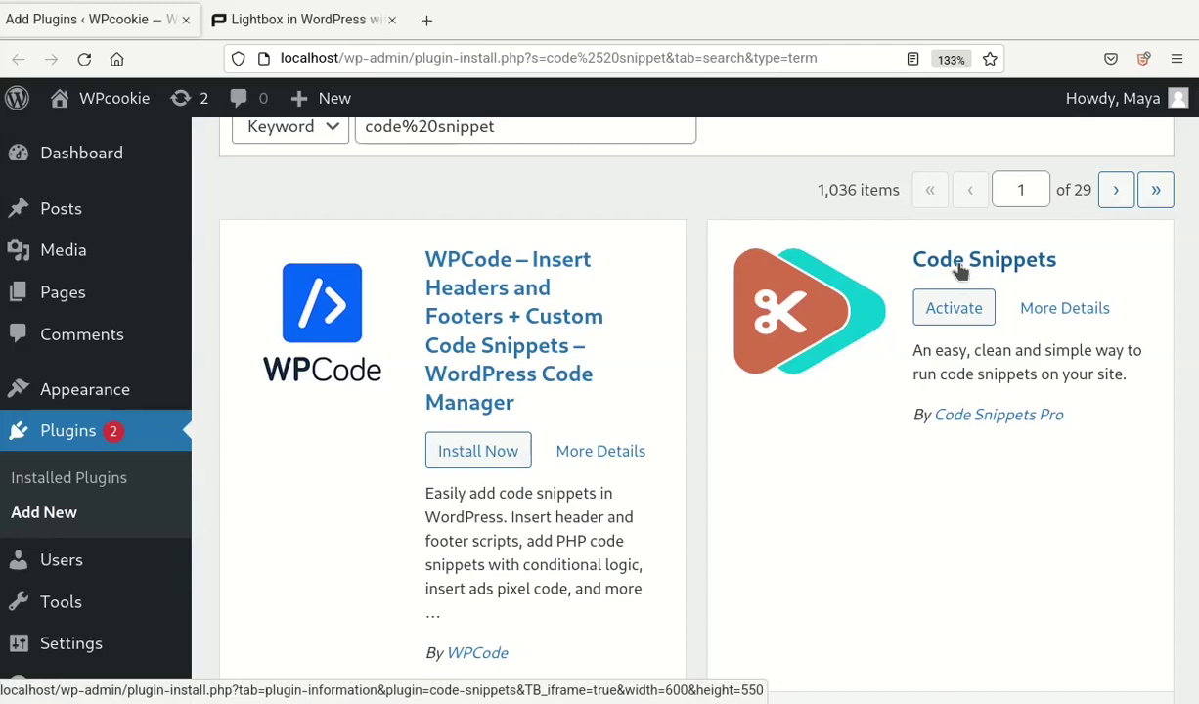
# Step: Activate the installed Code Snippets plugin
pyautogui.click(941, 305)
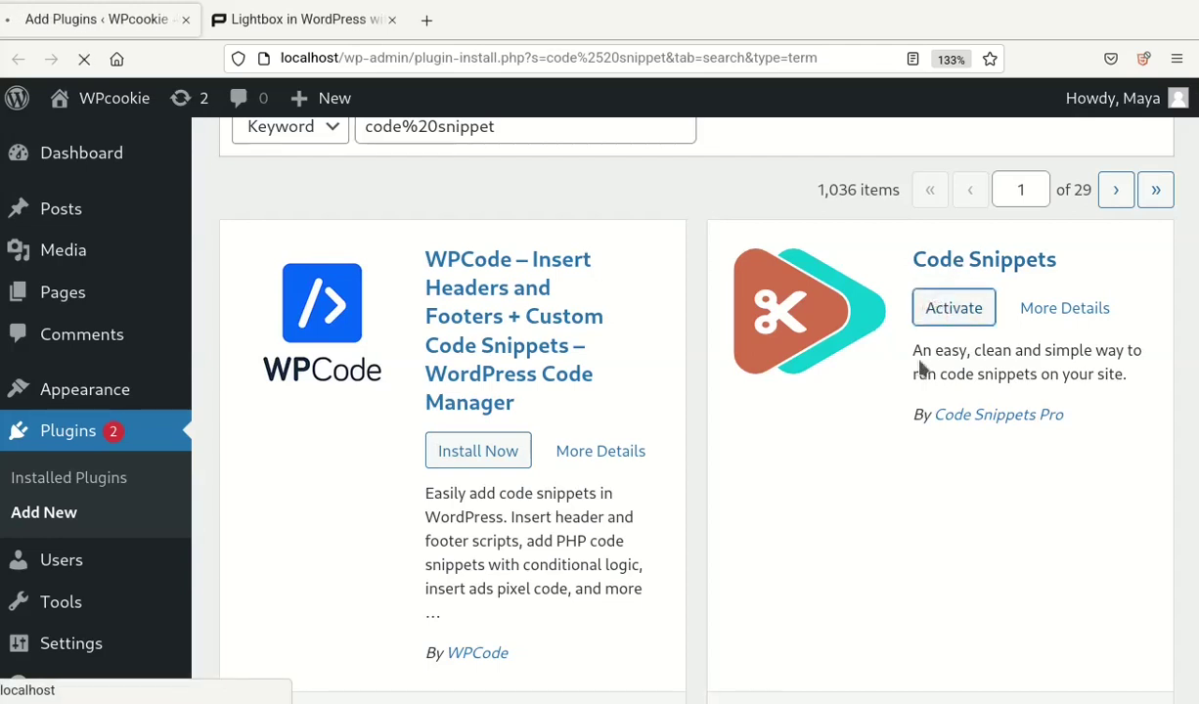
pyautogui.scroll(-3, 920, 367)
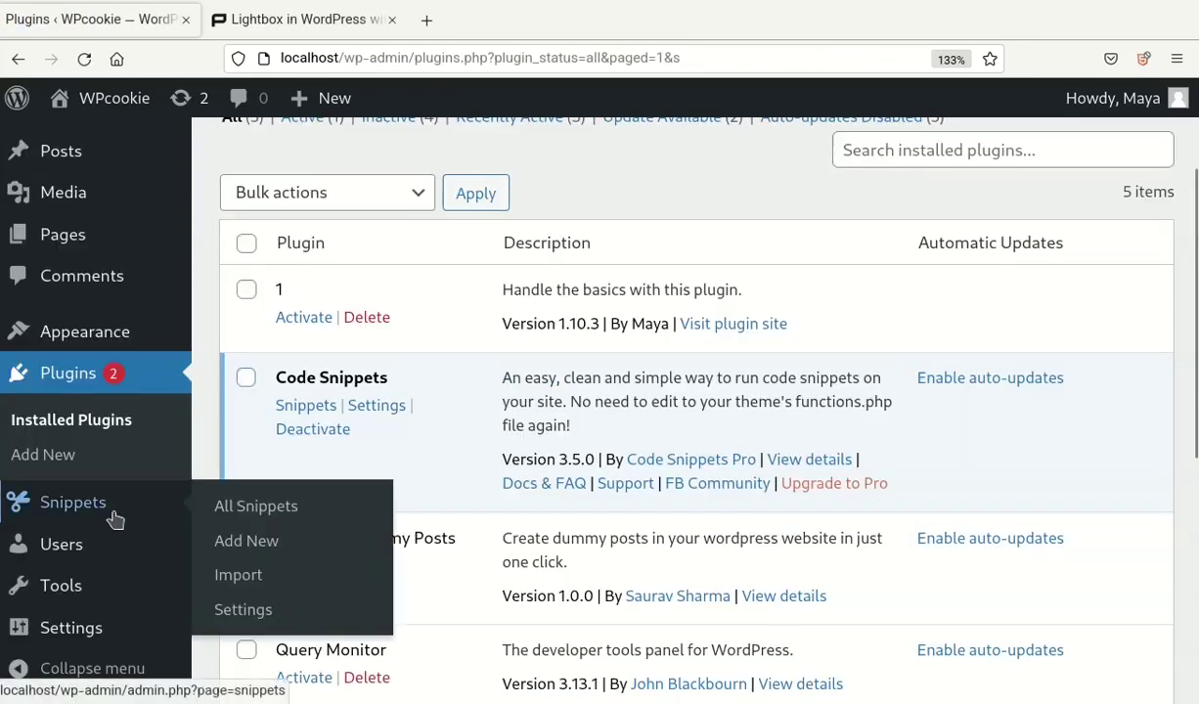
# Step: Start a new code snippet and paste the copied lightbox code into it
pyautogui.click(257, 541)
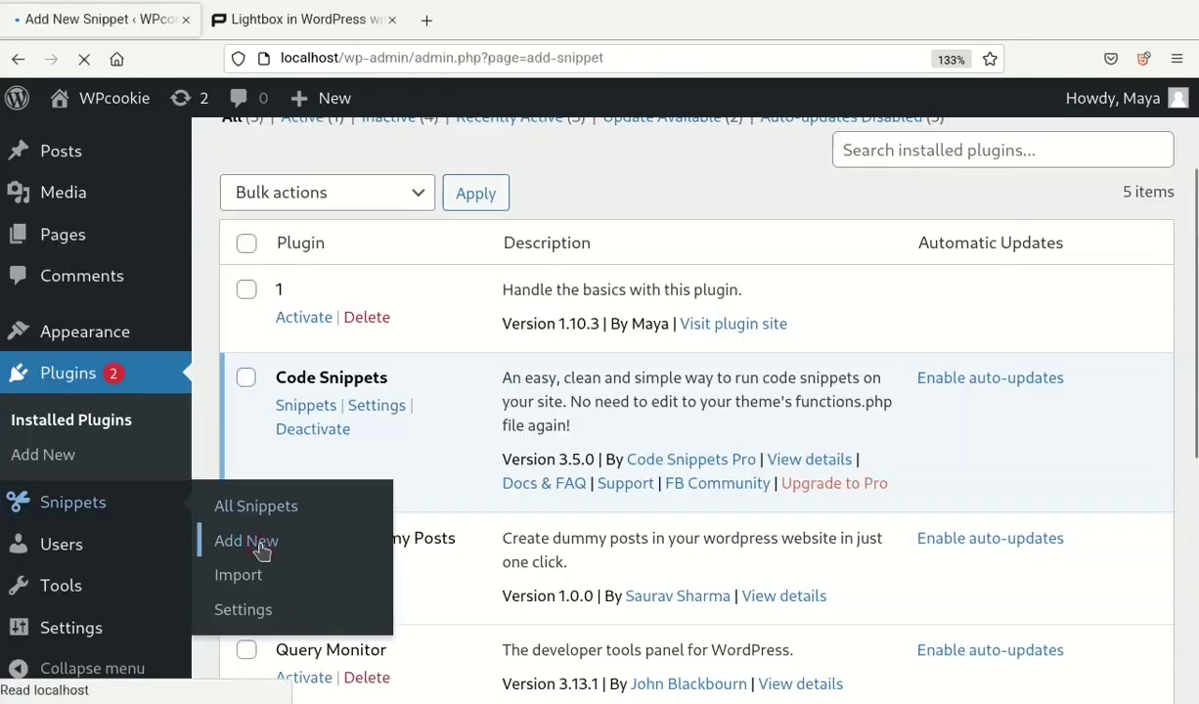
pyautogui.rightClick(371, 421)
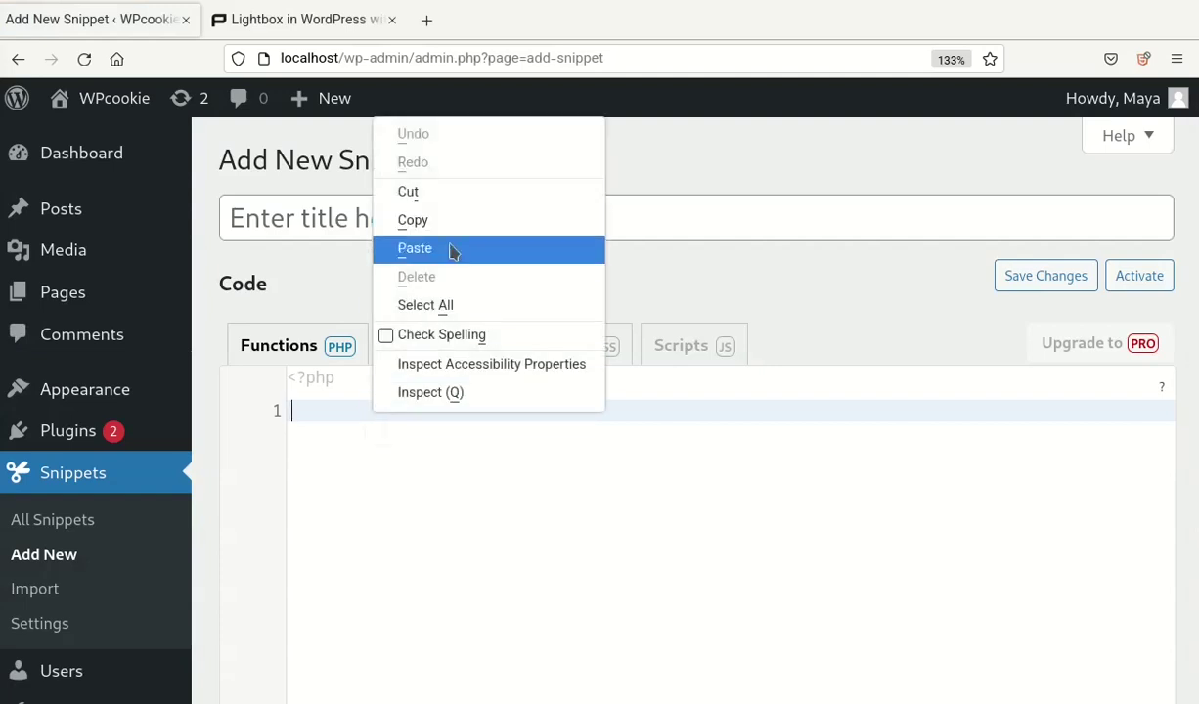
pyautogui.click(414, 249)
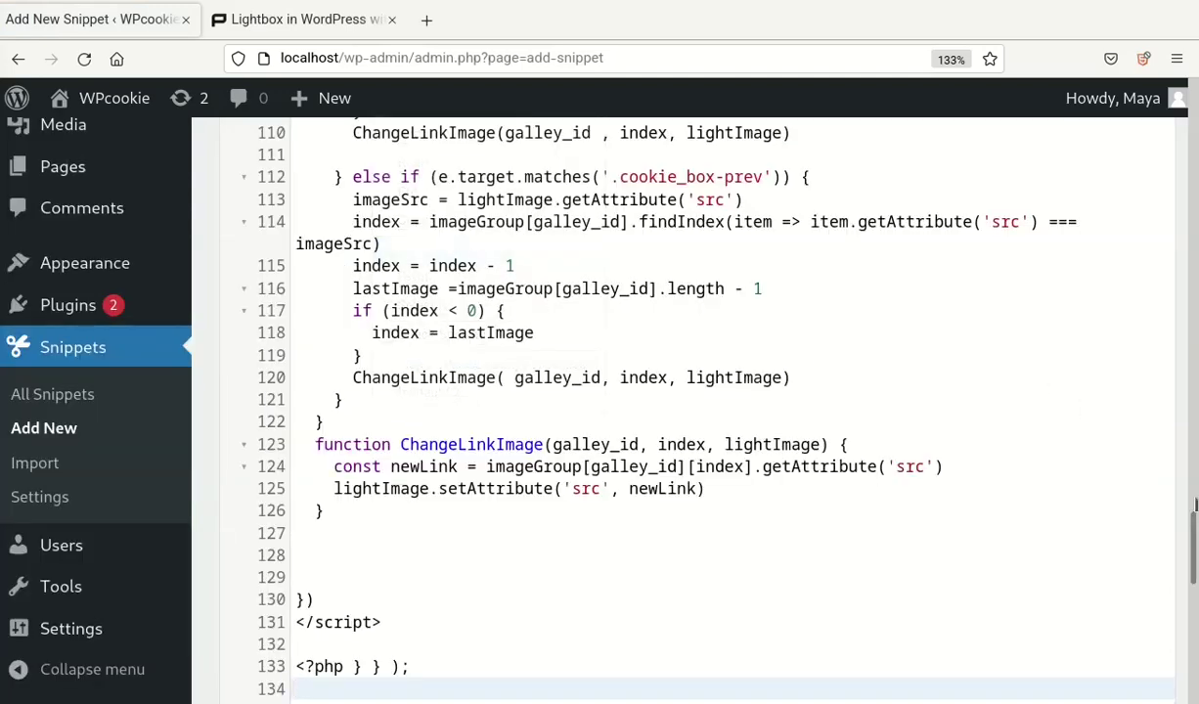
pyautogui.scroll(10, 1084, 409)
pyautogui.scroll(15, 587, 194)
# Step: Title the snippet 'Galleryy lightbox', then save and activate it
pyautogui.click(529, 223)
pyautogui.write('G')
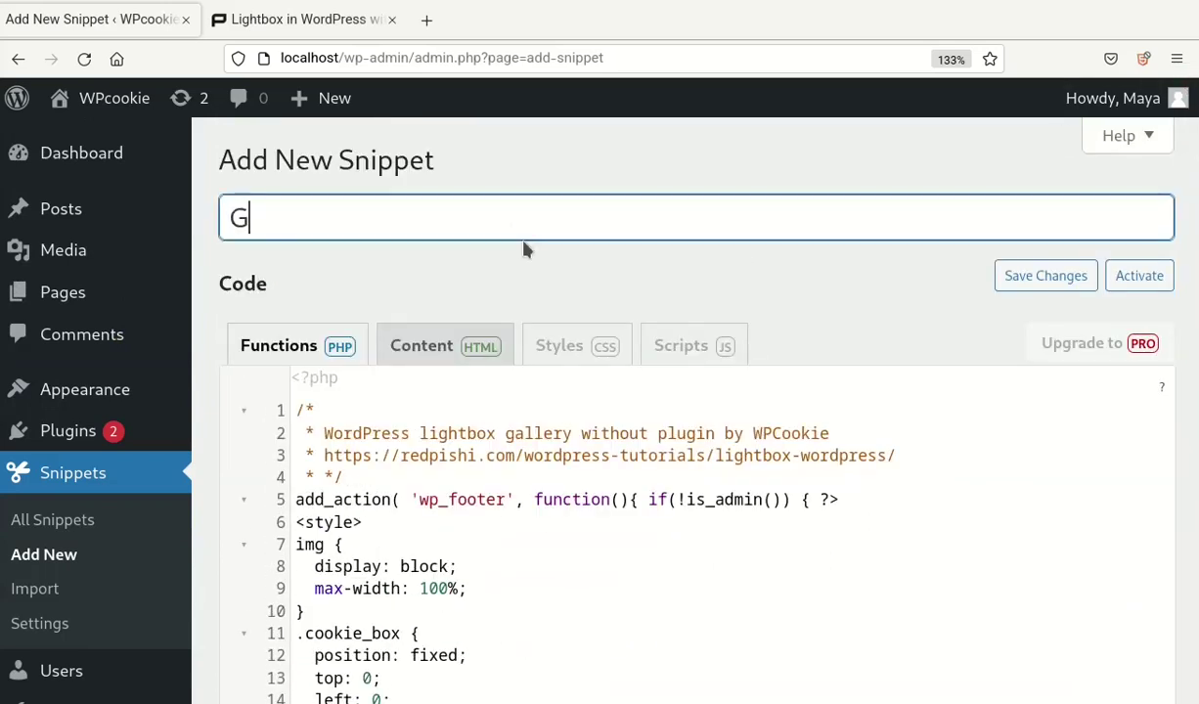
pyautogui.write('alle')
pyautogui.write('ryy lightbox')
pyautogui.moveTo(1194, 141); pyautogui.dragTo(1191, 693)
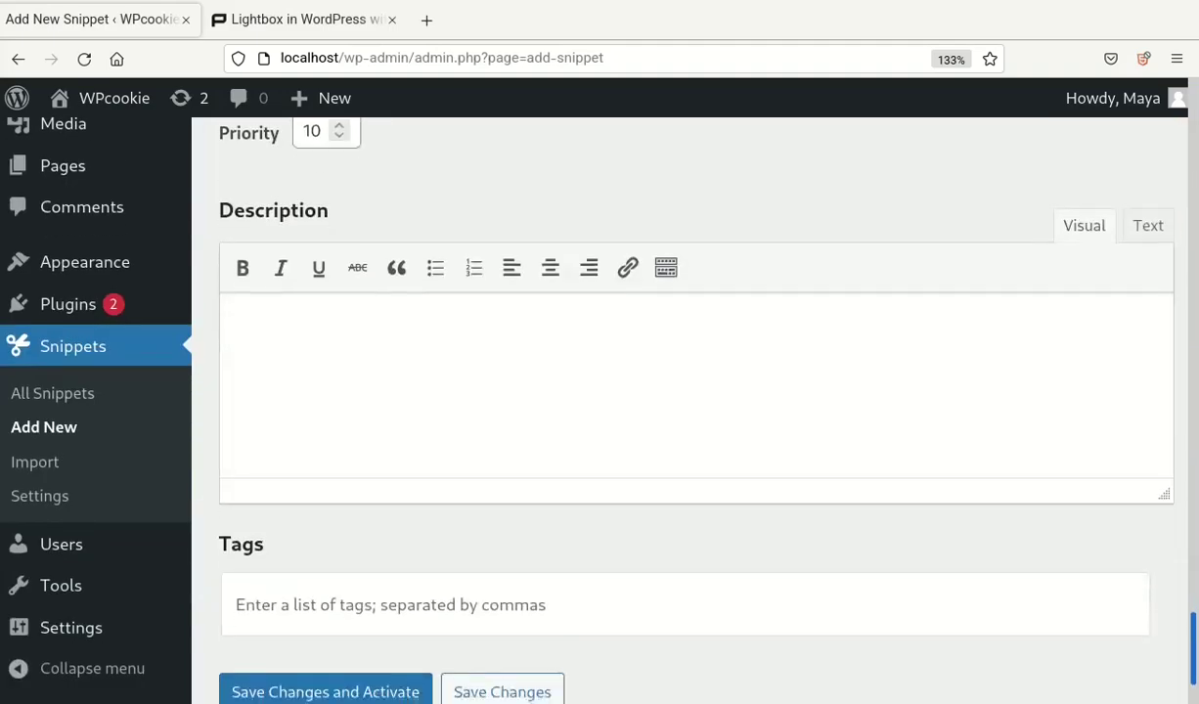
pyautogui.click(391, 587)
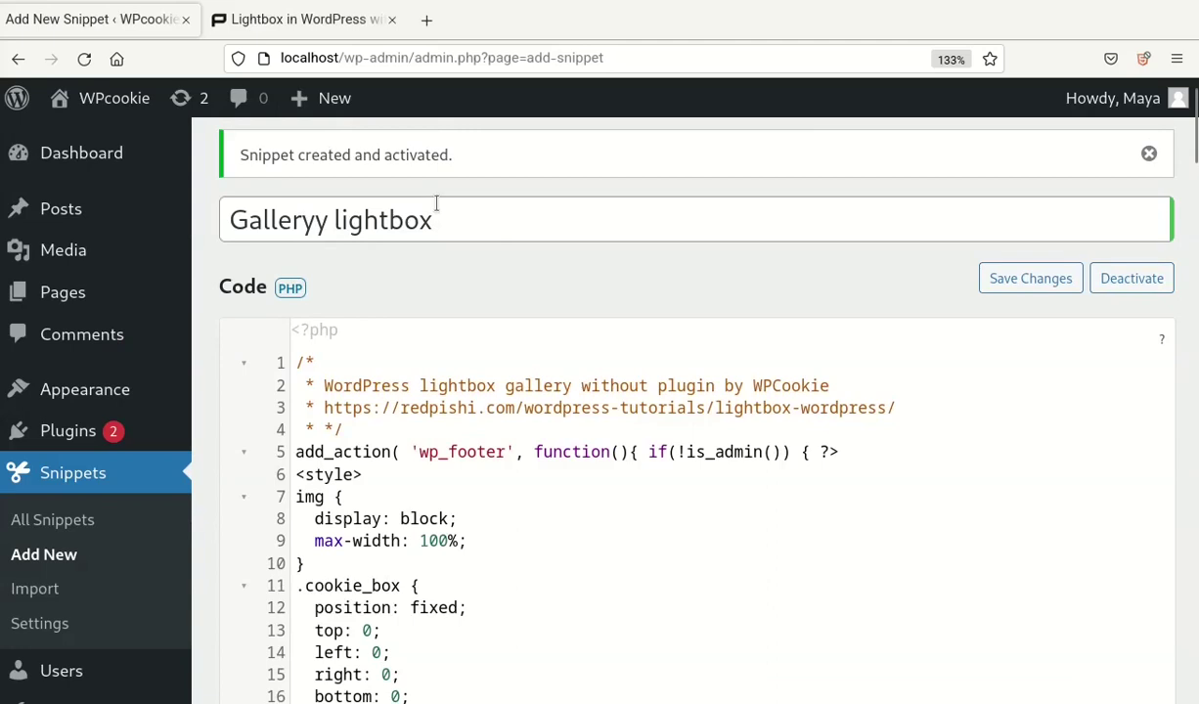
pyautogui.moveTo(62, 293)
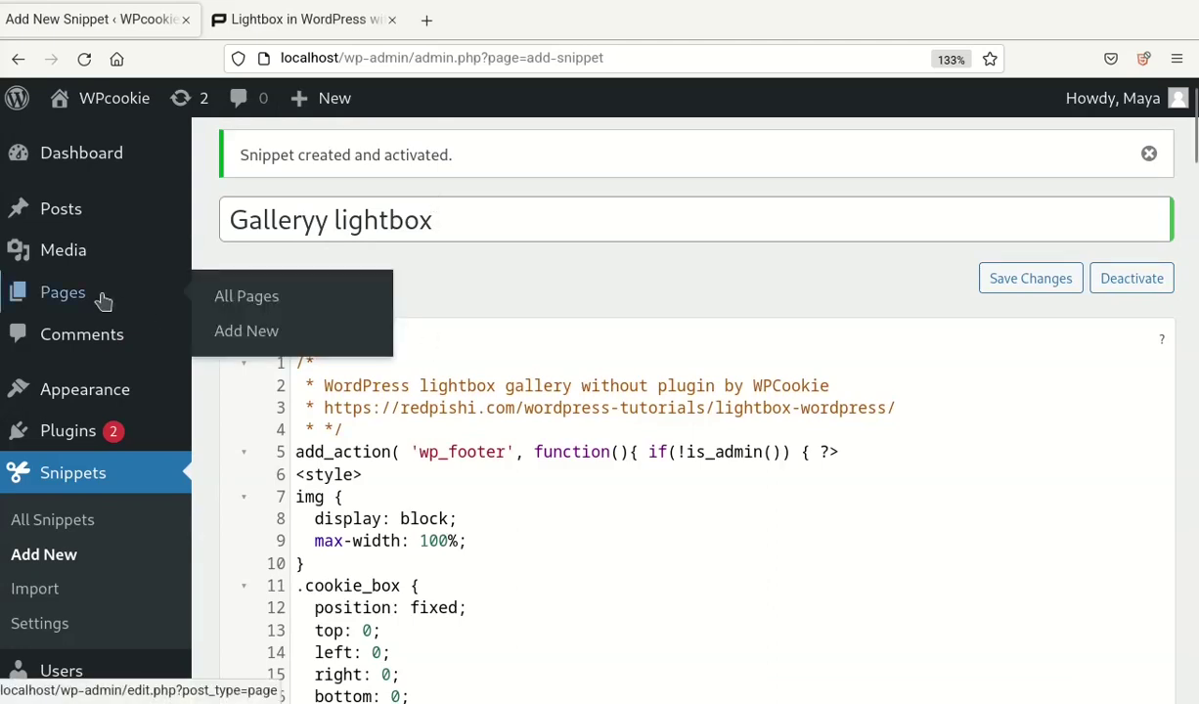
# Step: Create a new page titled 'lightbox test' and insert an empty Gallery block
pyautogui.click(256, 333)
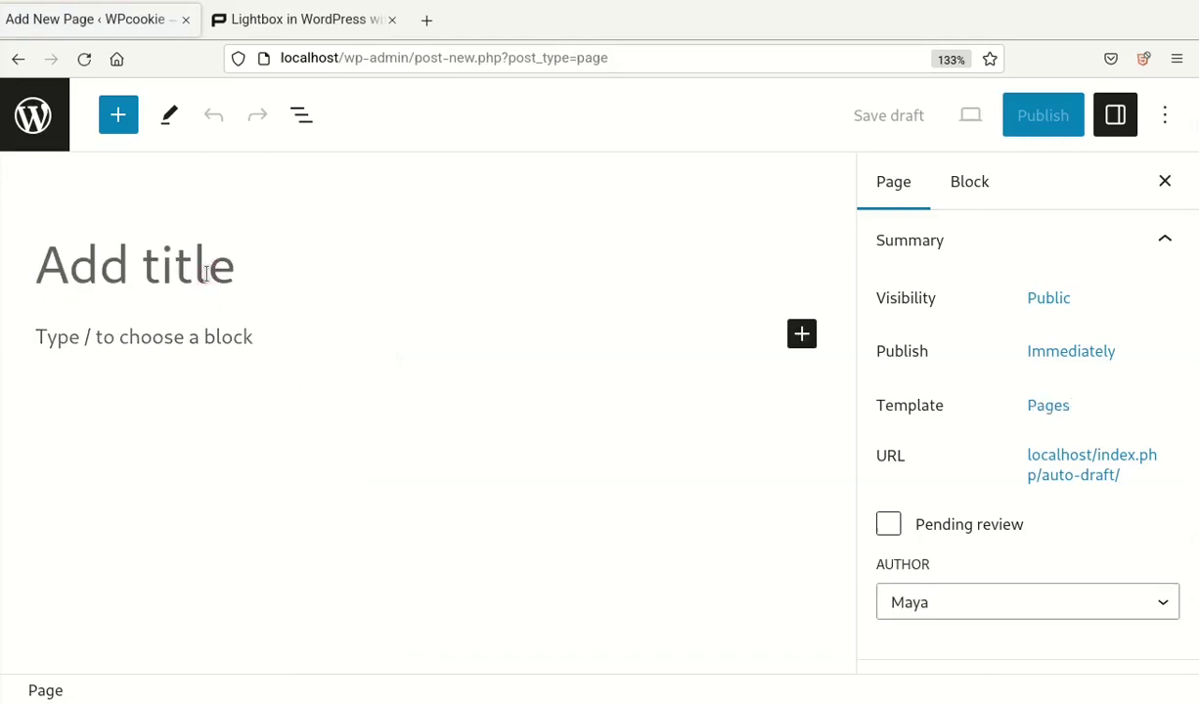
pyautogui.write('lightbox tes')
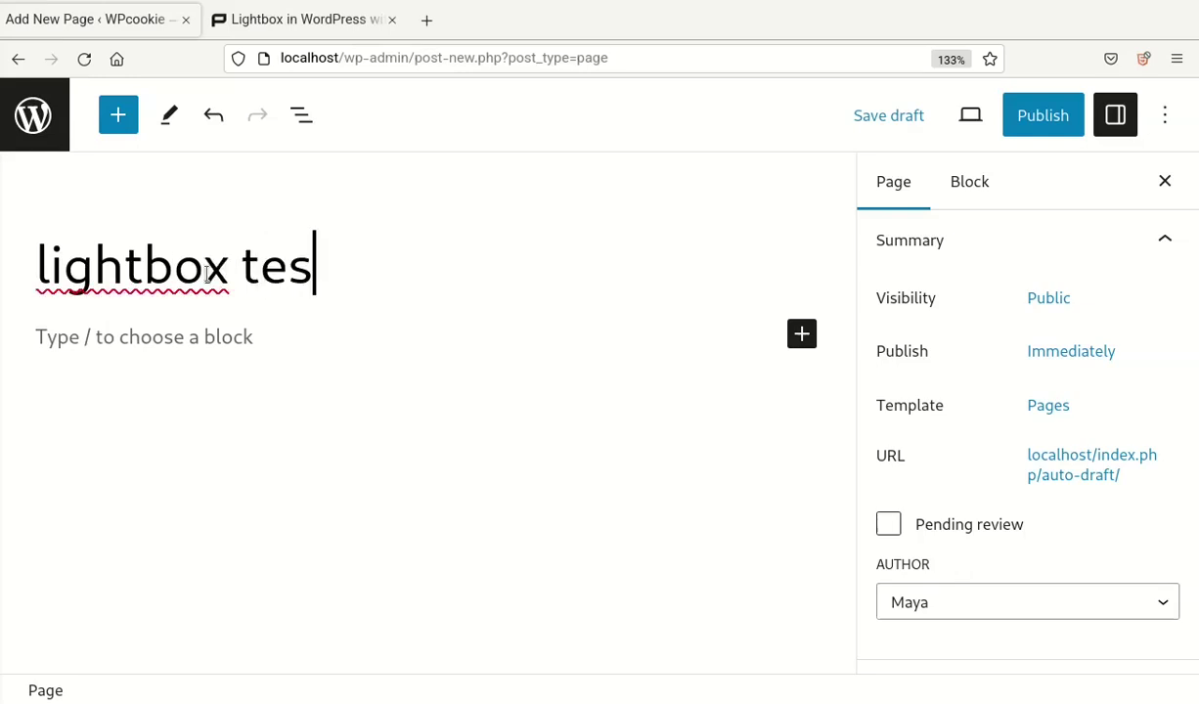
pyautogui.write('t')
pyautogui.click(200, 344)
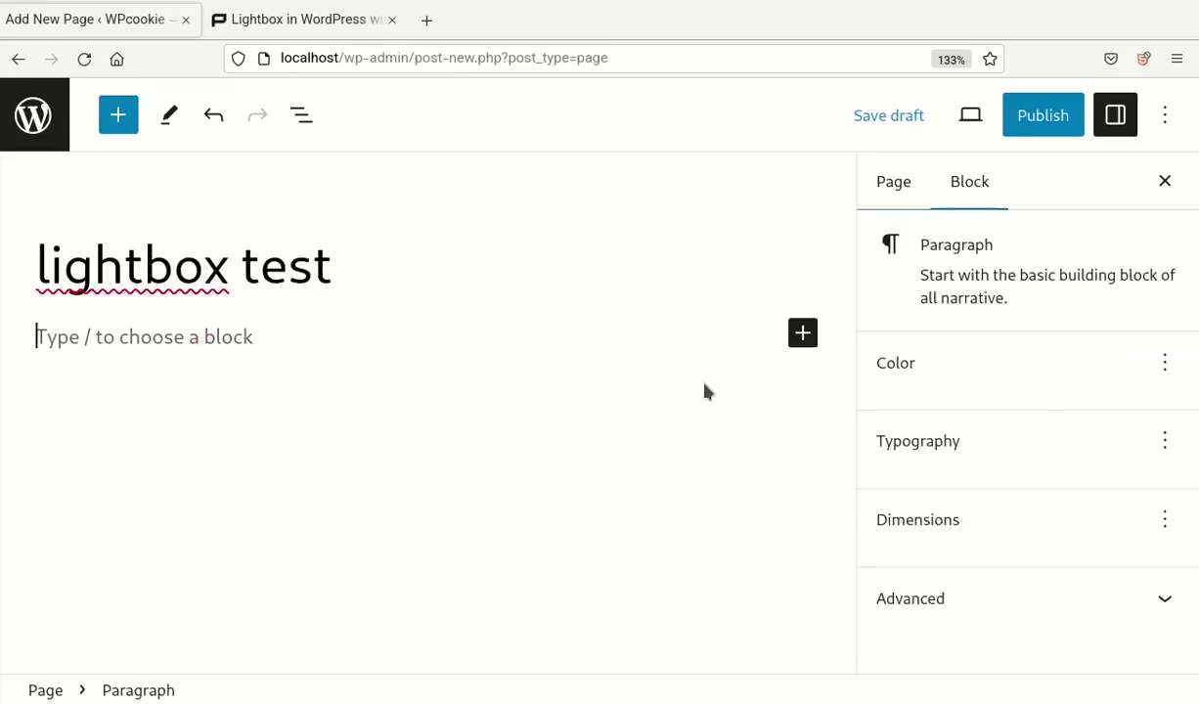
pyautogui.click(802, 333)
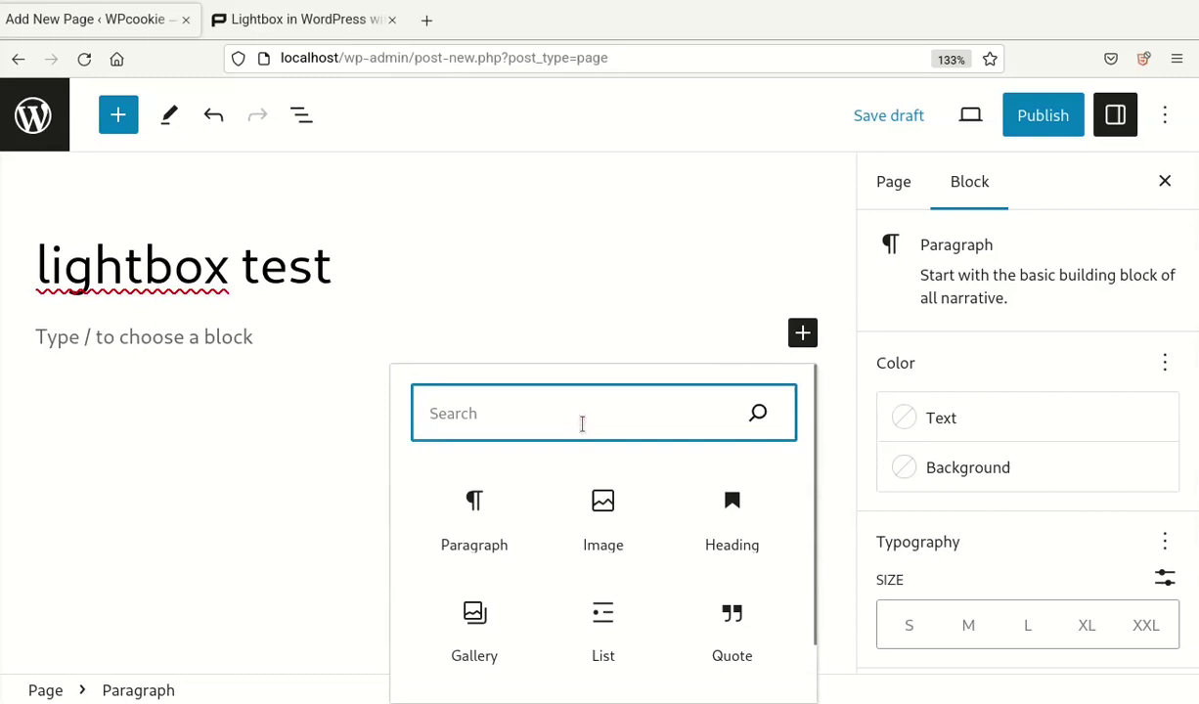
pyautogui.write('ga')
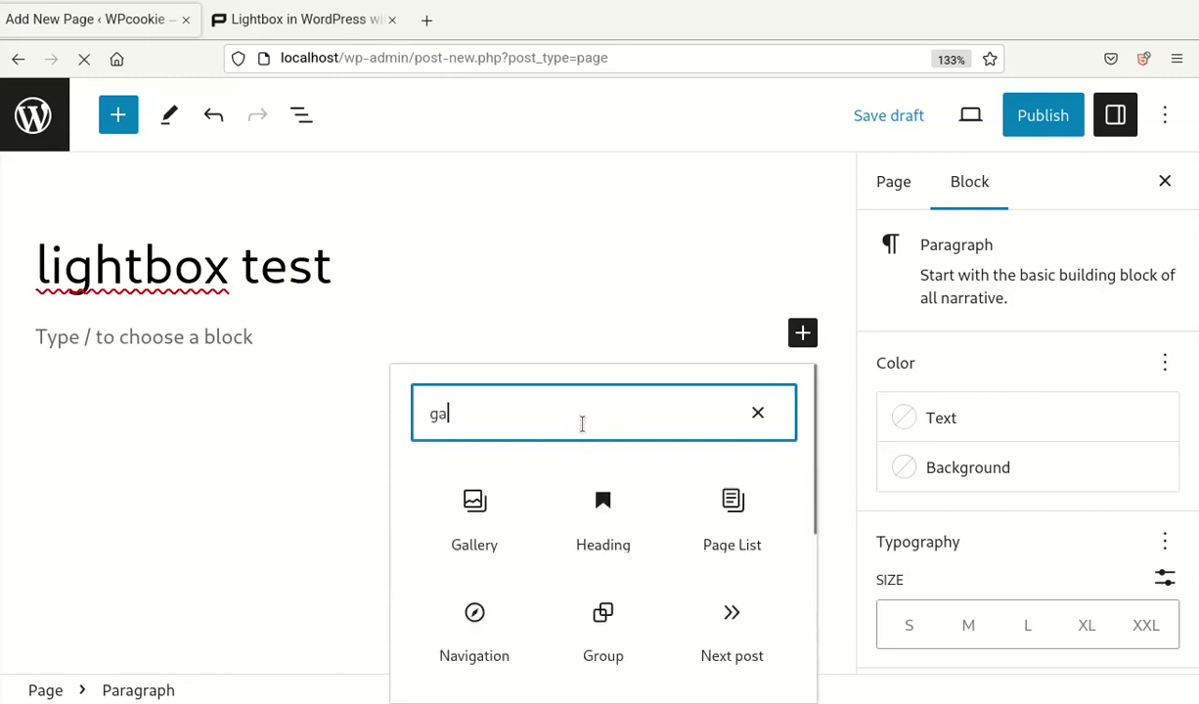
pyautogui.click(461, 530)
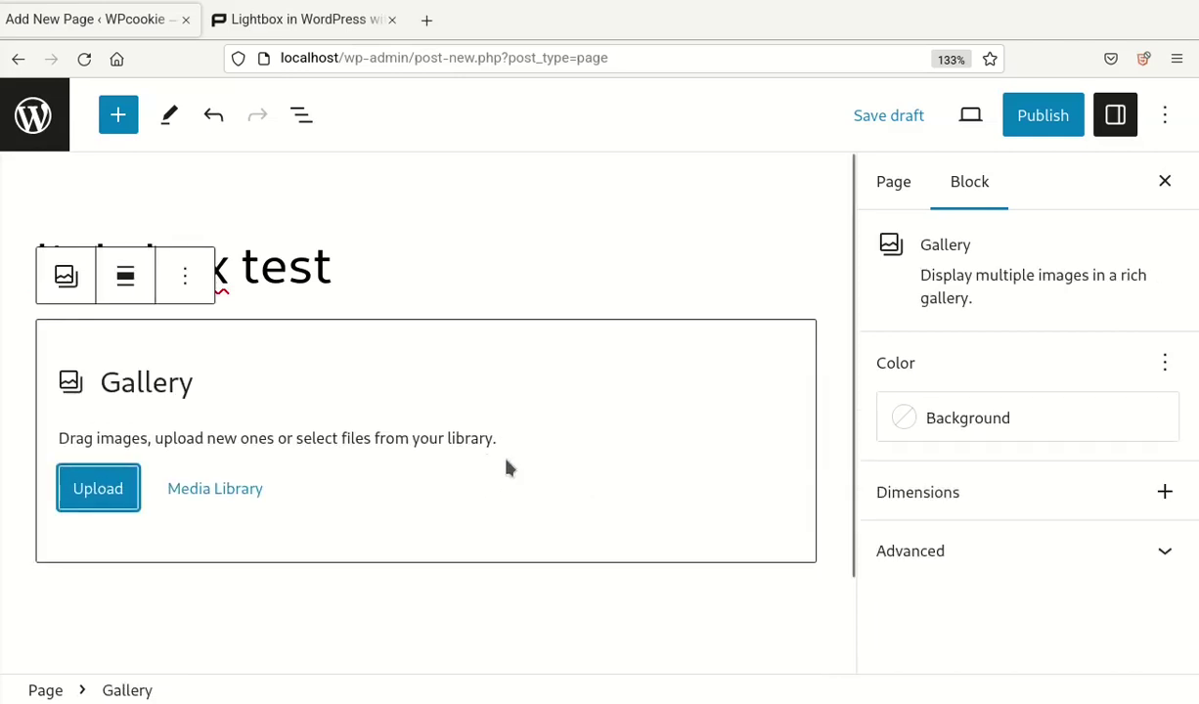
# Step: Build a gallery from the cyan, blue and purple media library images and insert it
pyautogui.click(215, 489)
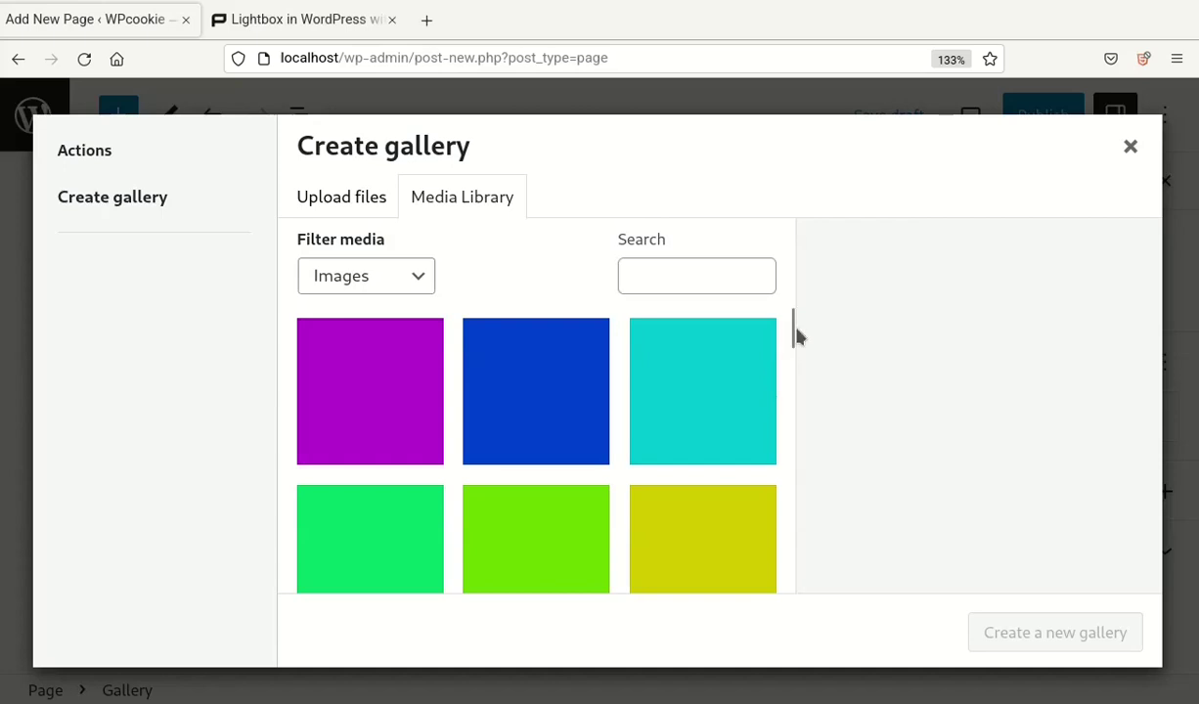
pyautogui.moveTo(795, 335)
pyautogui.mouseDown()
pyautogui.moveTo(793, 324)
pyautogui.moveTo(797, 450)
pyautogui.moveTo(797, 314)
pyautogui.mouseUp()
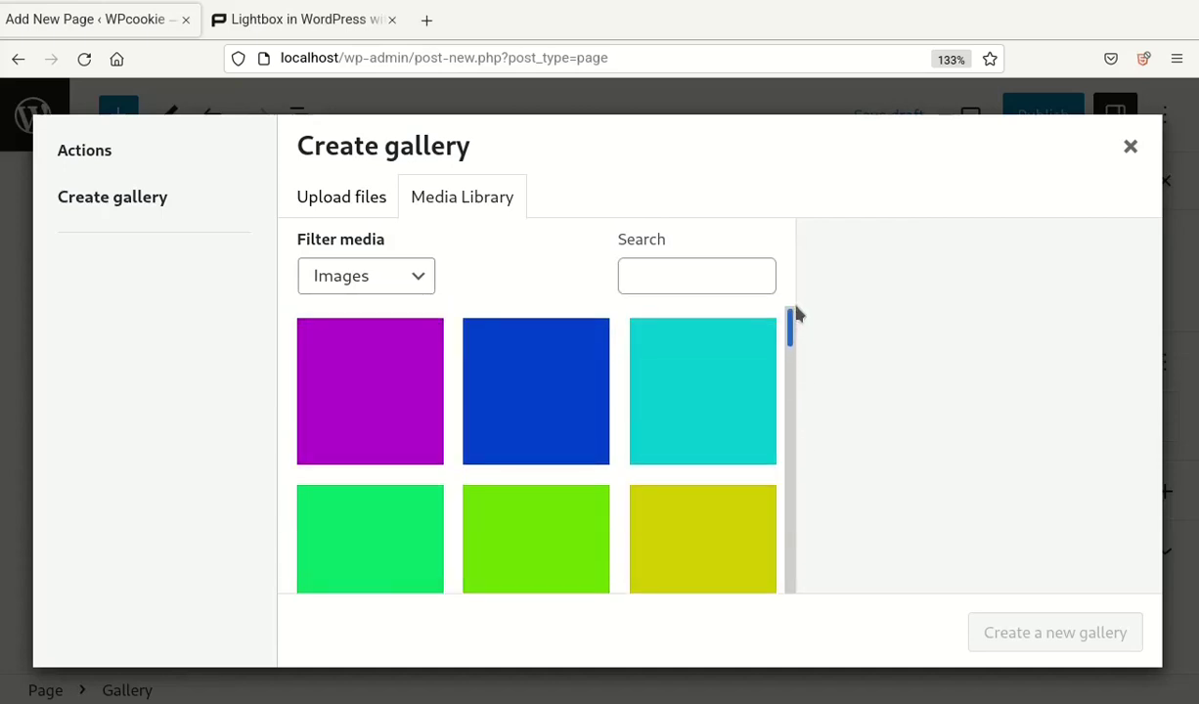
pyautogui.click(708, 411)
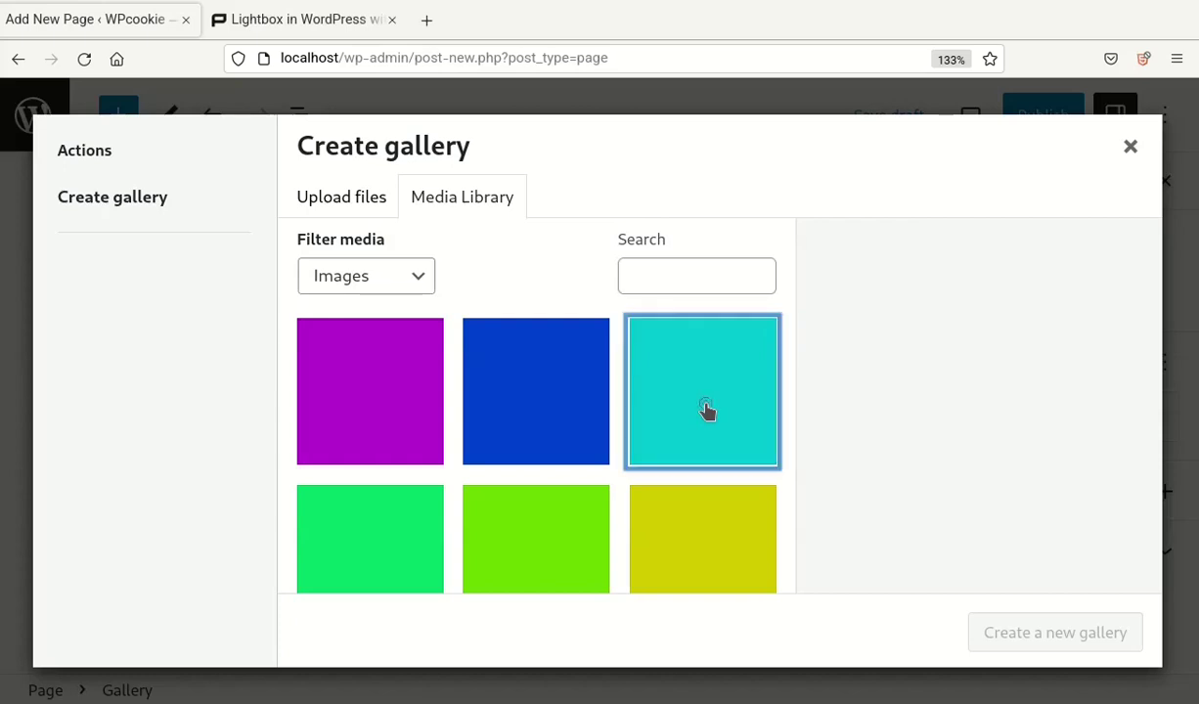
pyautogui.click(556, 401)
pyautogui.click(415, 387)
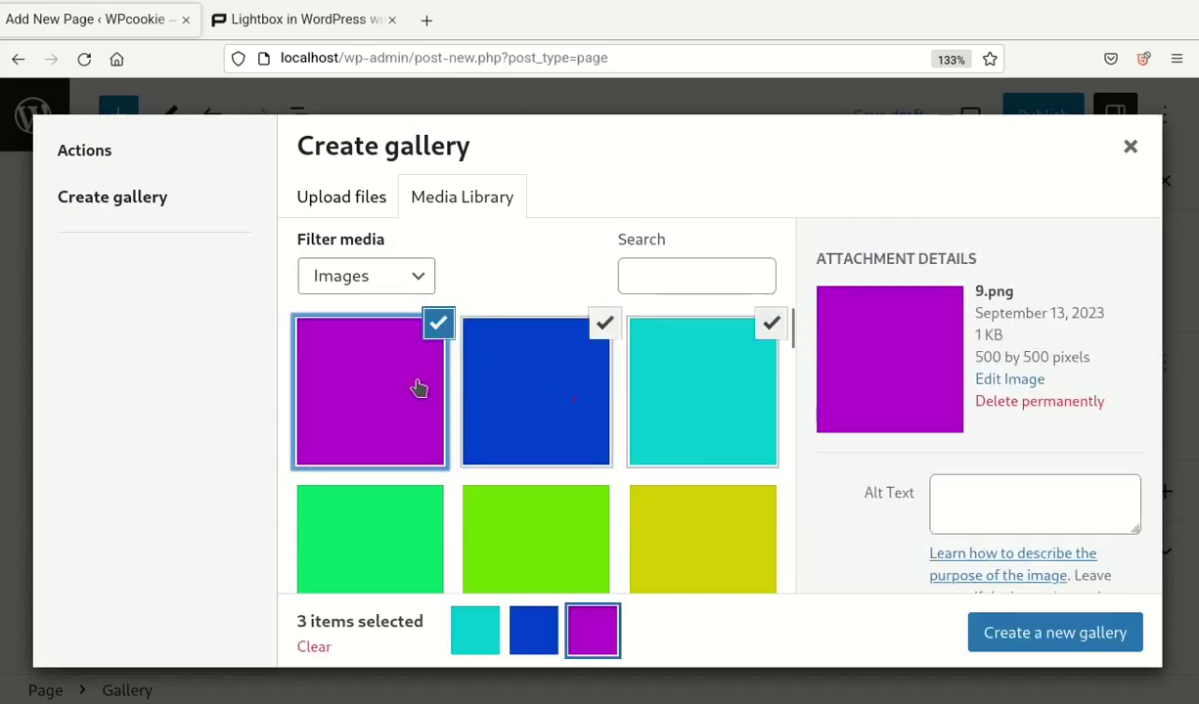
pyautogui.click(1073, 636)
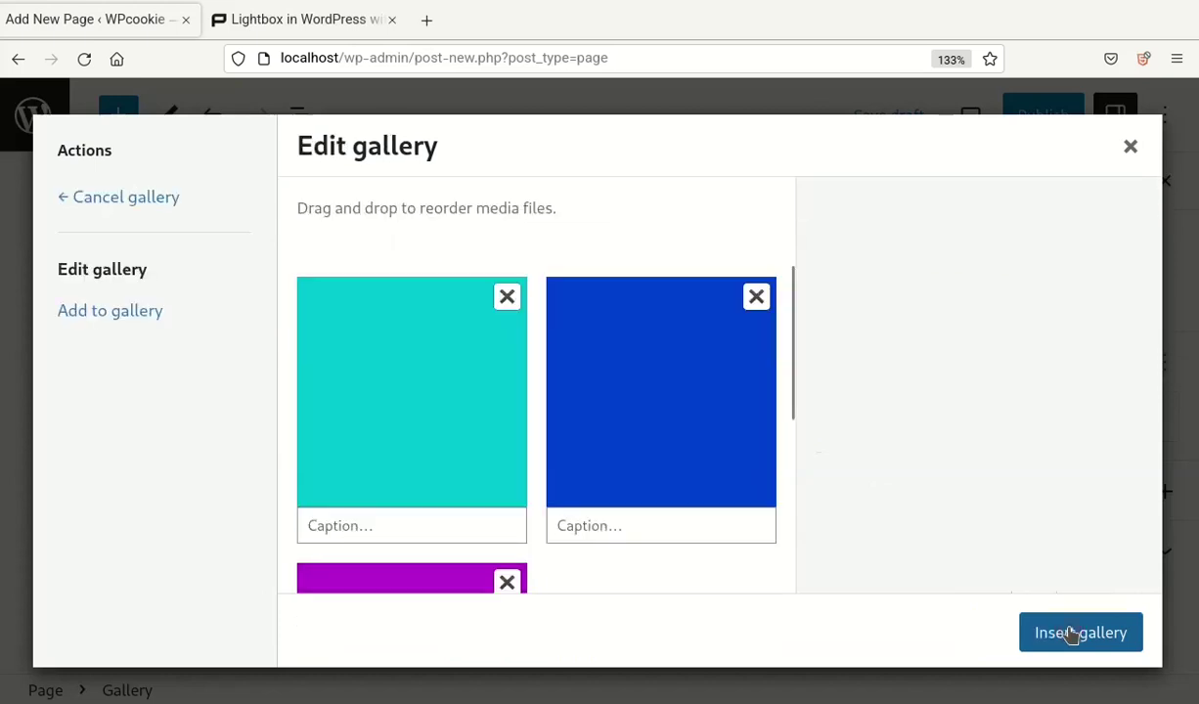
pyautogui.scroll(-5, 736, 430)
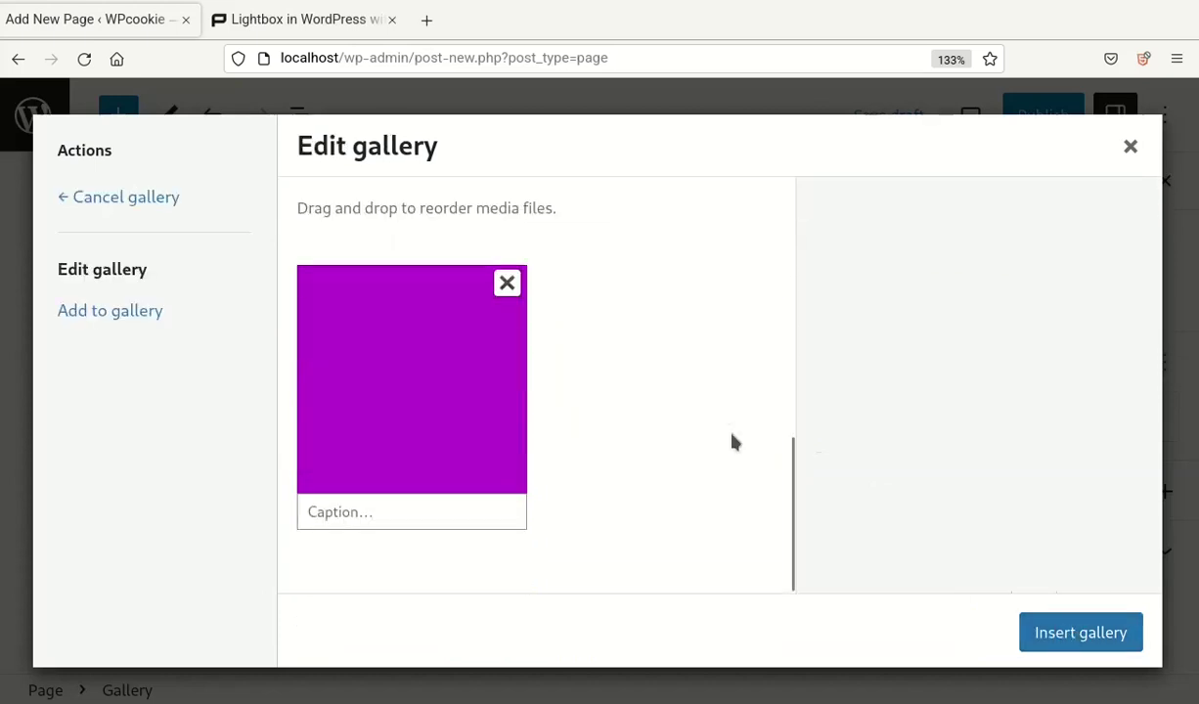
pyautogui.click(1076, 633)
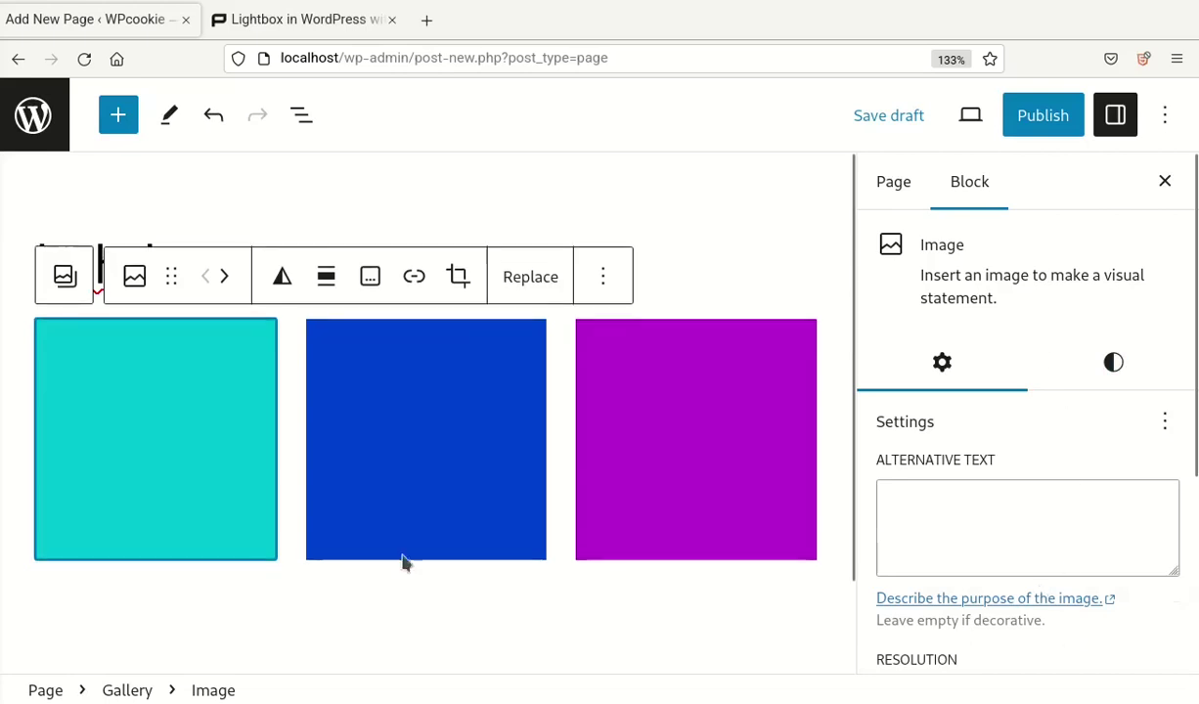
# Step: Select the whole gallery block and set its Link To option to None
pyautogui.click(126, 690)
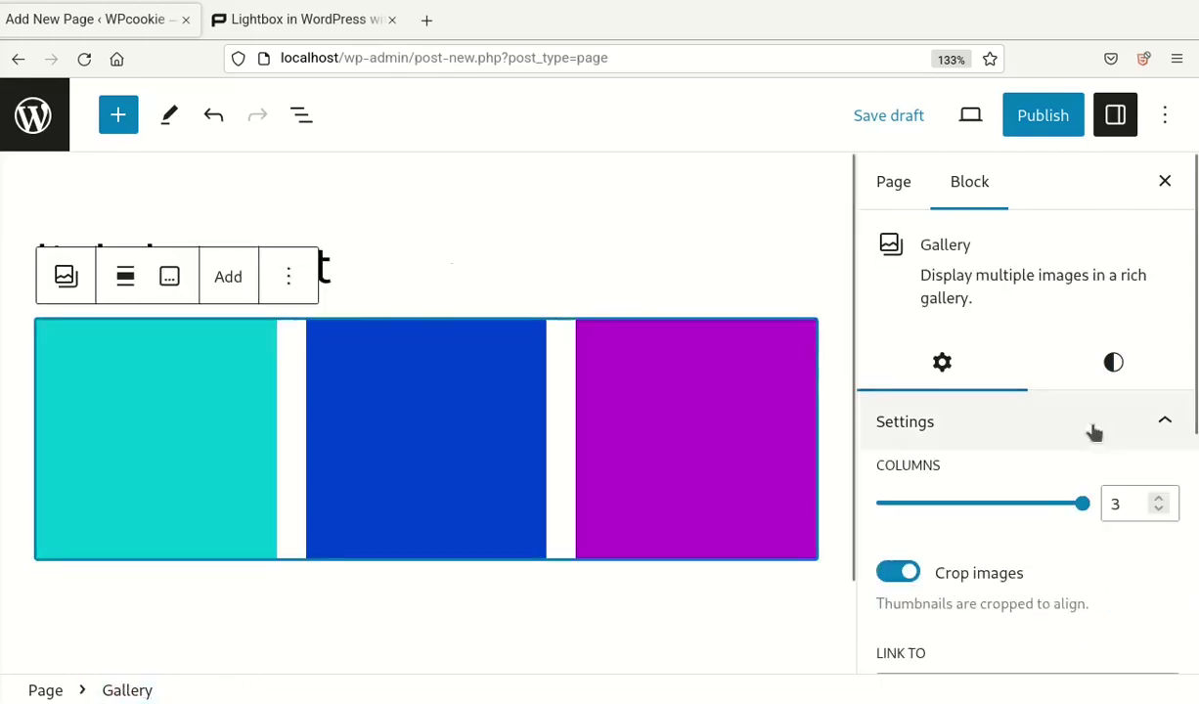
pyautogui.scroll(-3, 1106, 414)
pyautogui.scroll(-1, 1027, 410)
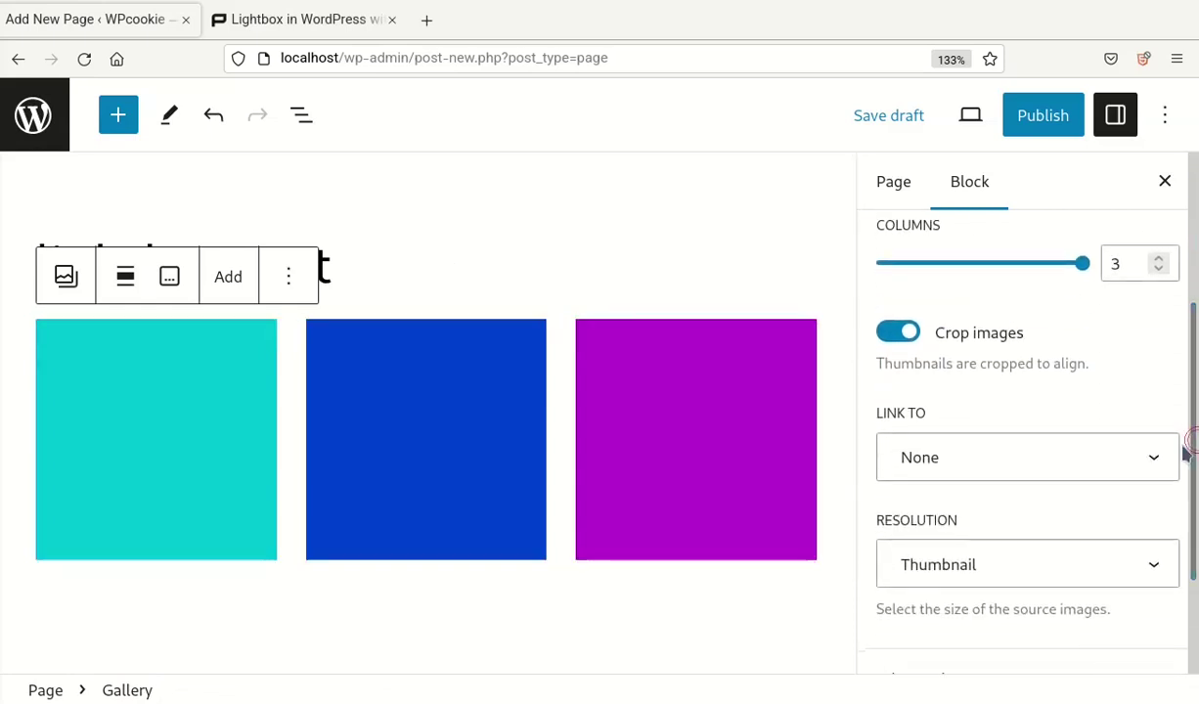
pyautogui.click(954, 475)
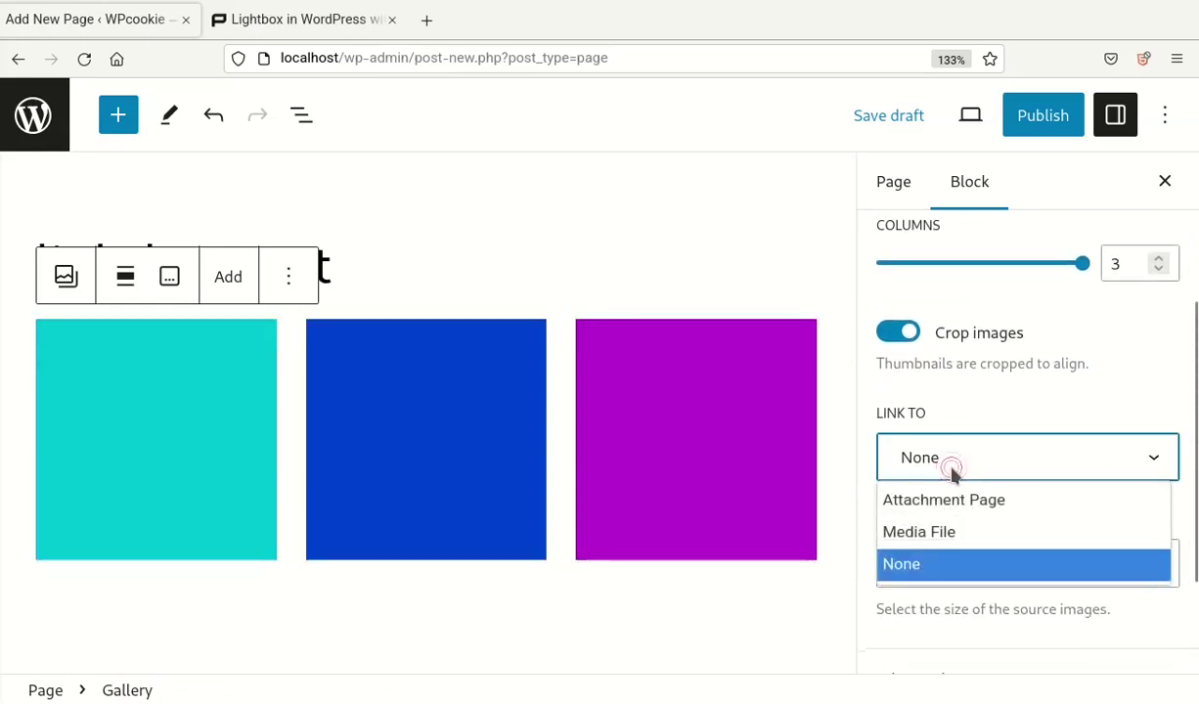
pyautogui.click(932, 567)
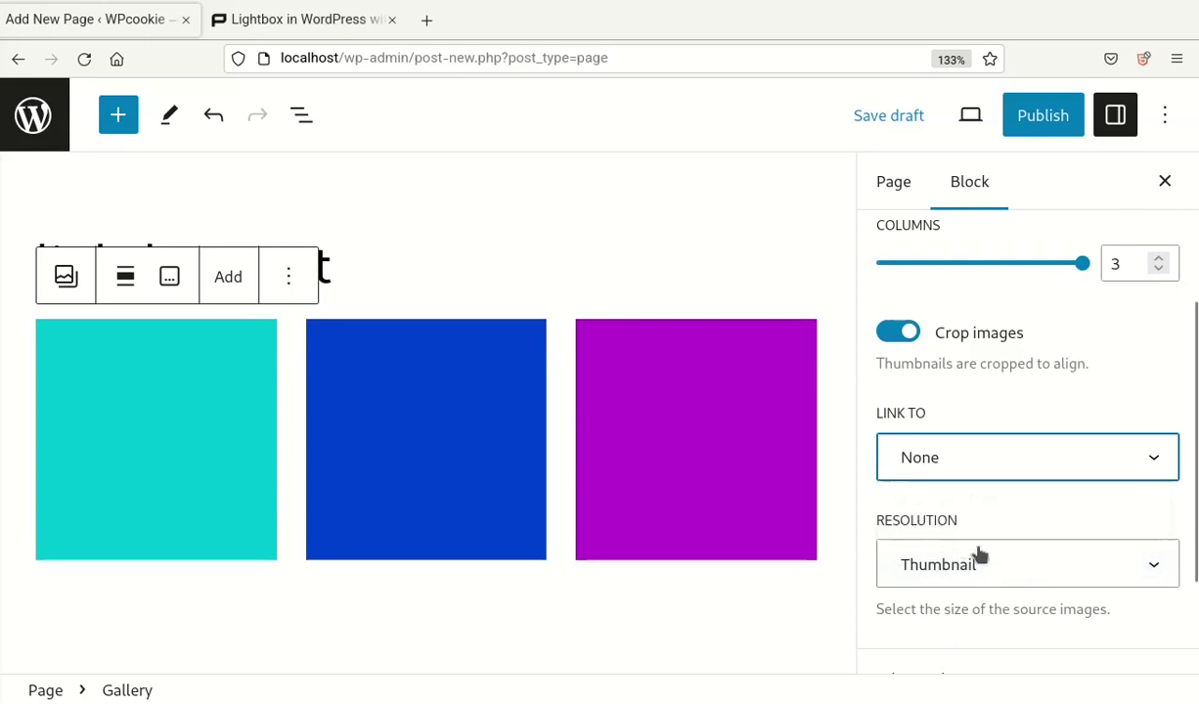
# Step: Set the gallery resolution to Full Size and add the CSS class 'lightbox'
pyautogui.click(1017, 565)
pyautogui.click(941, 671)
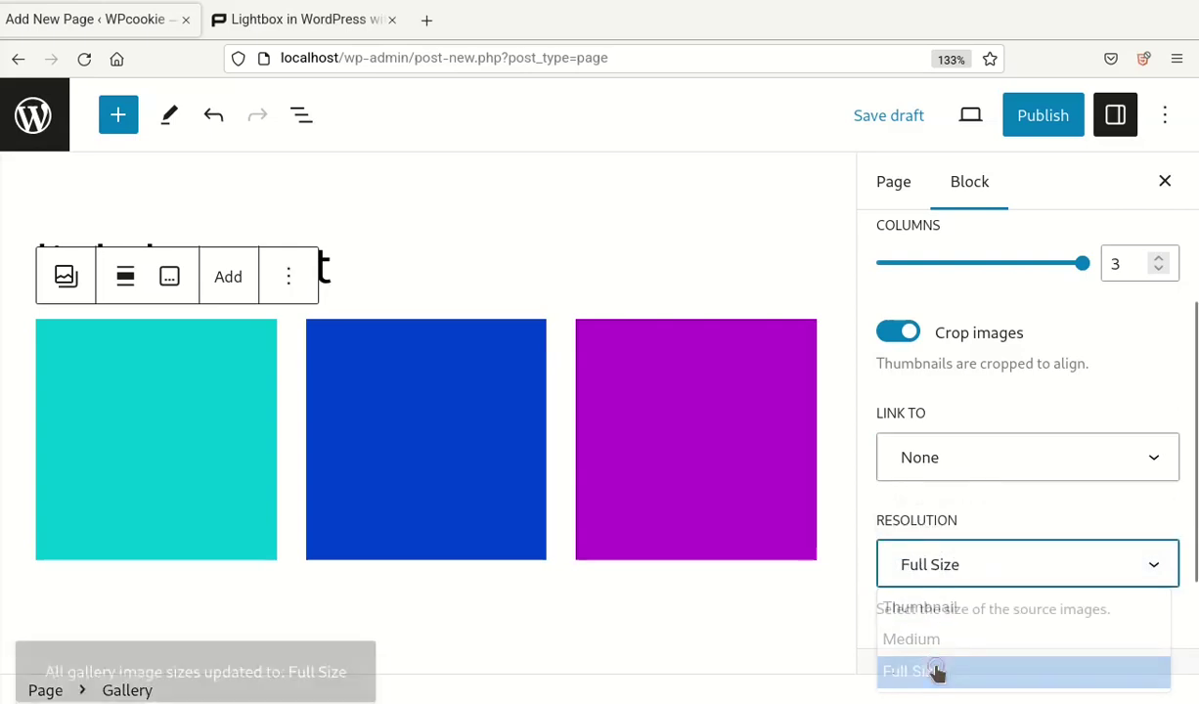
pyautogui.scroll(-3, 978, 441)
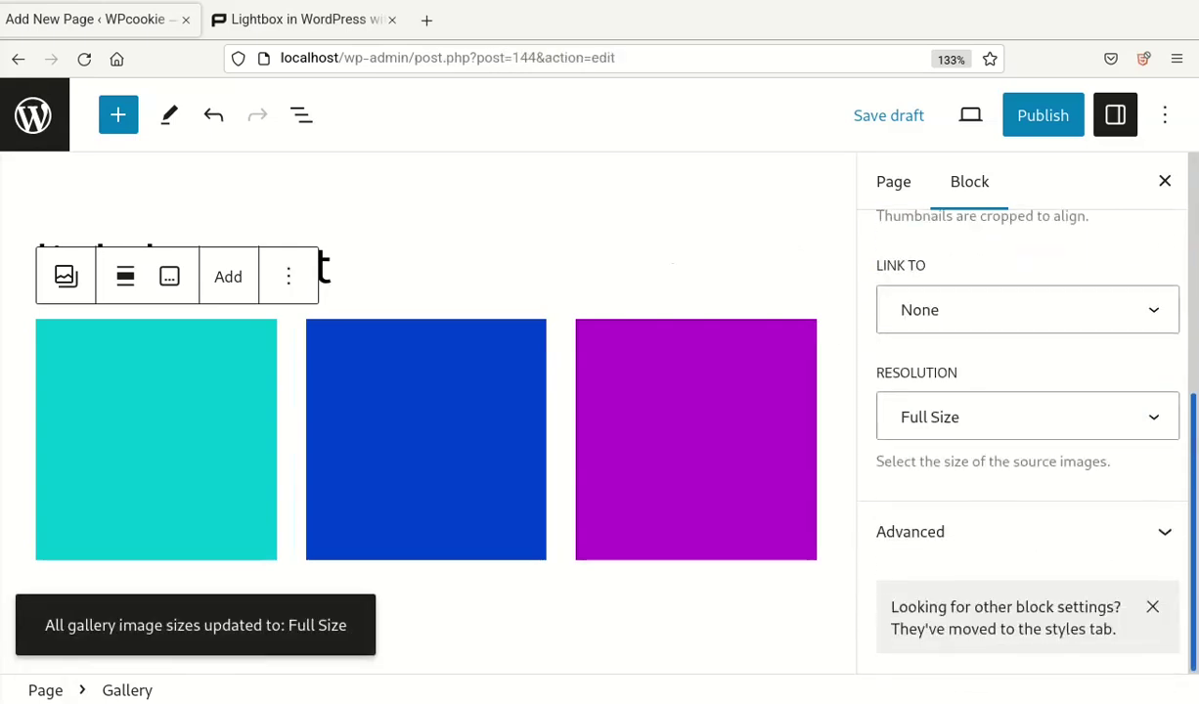
pyautogui.click(1069, 536)
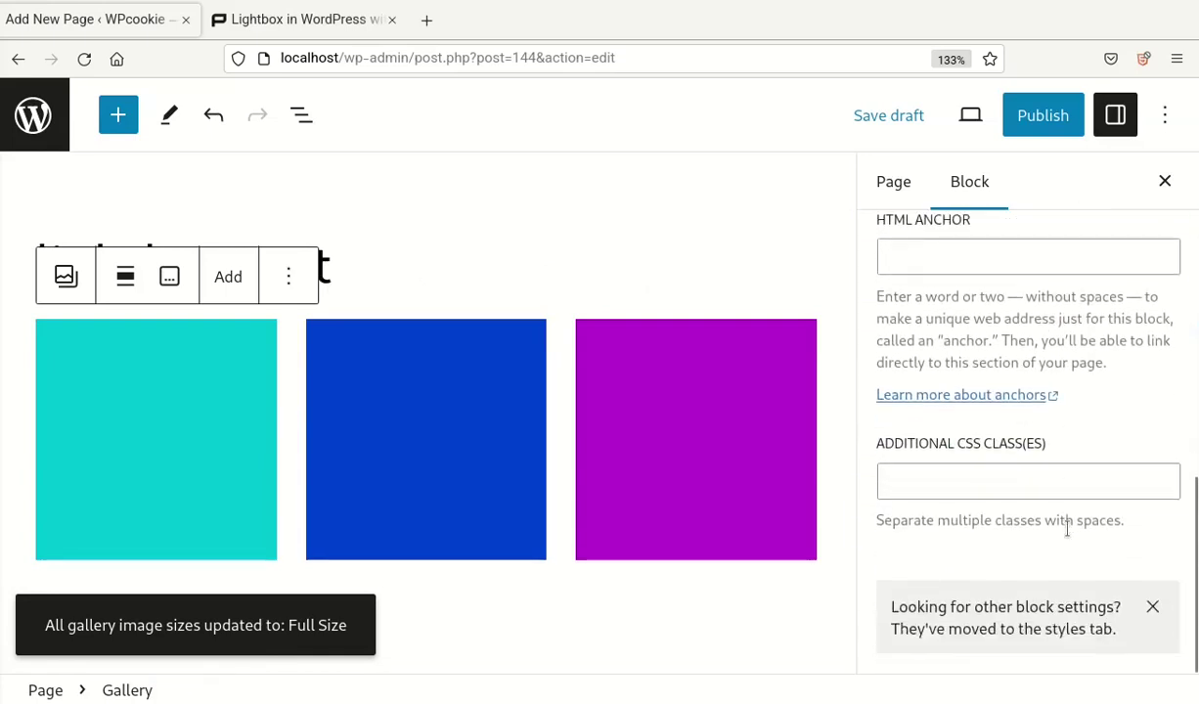
pyautogui.click(977, 482)
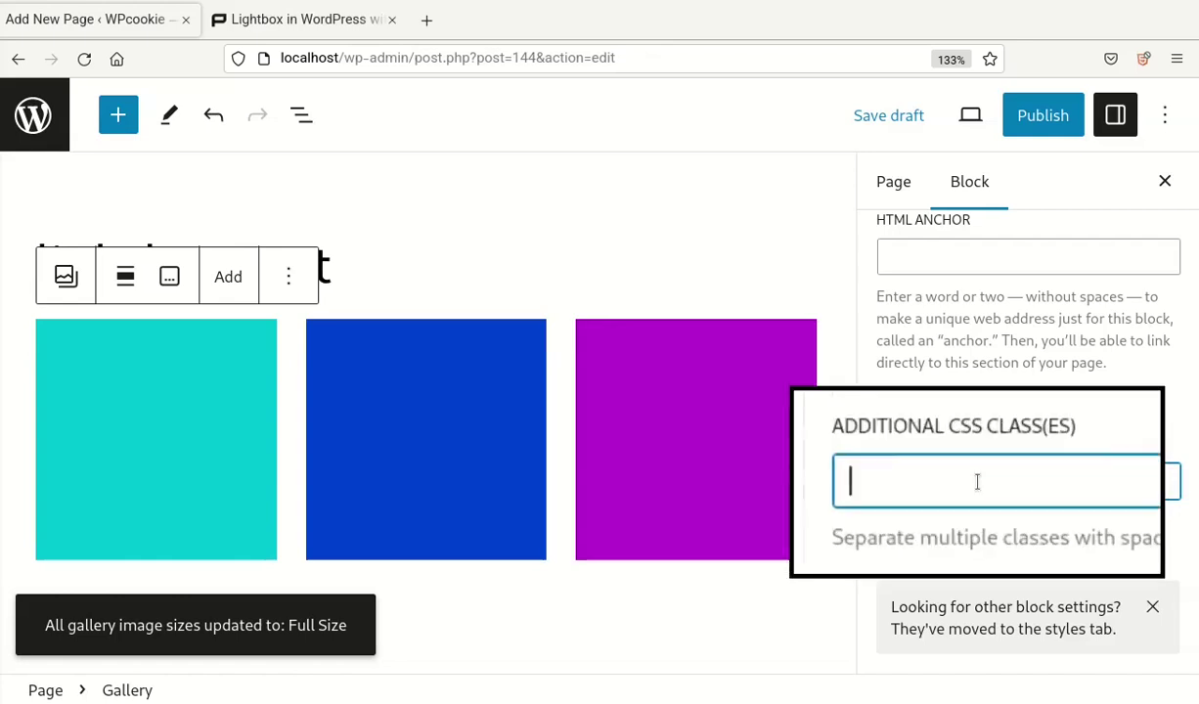
pyautogui.write('lightbox')
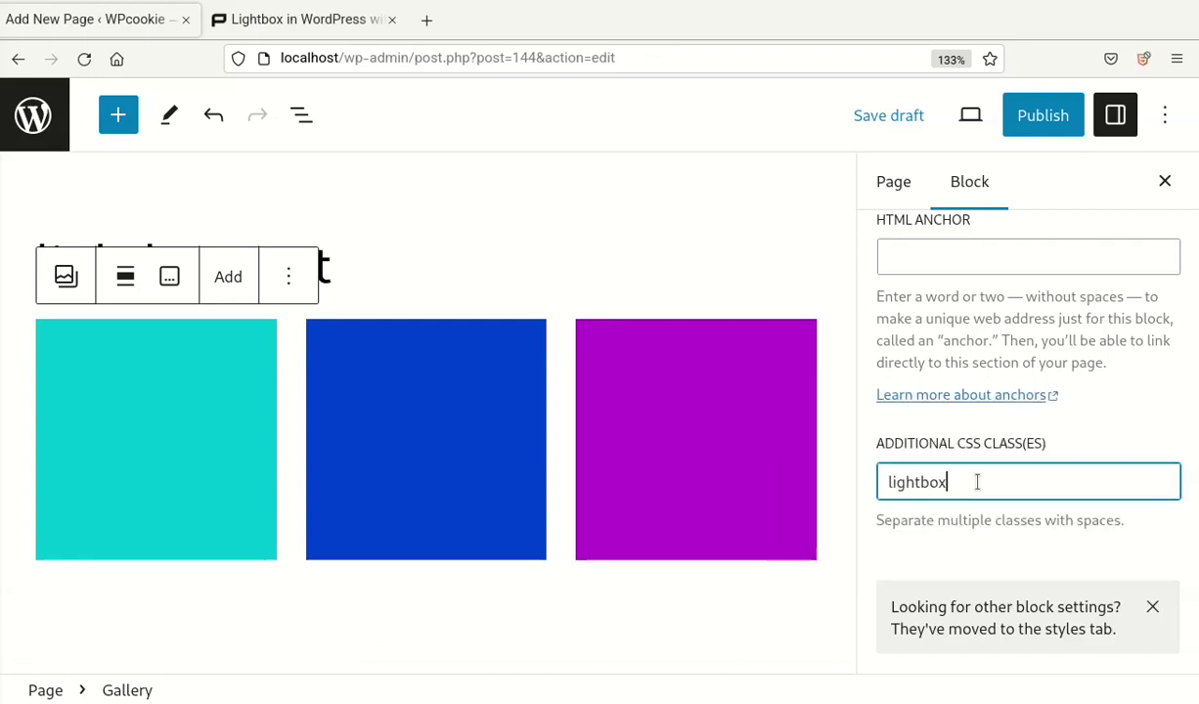
# Step: Publish the lightbox test page and view the live page in a new tab
pyautogui.click(1031, 125)
pyautogui.click(999, 125)
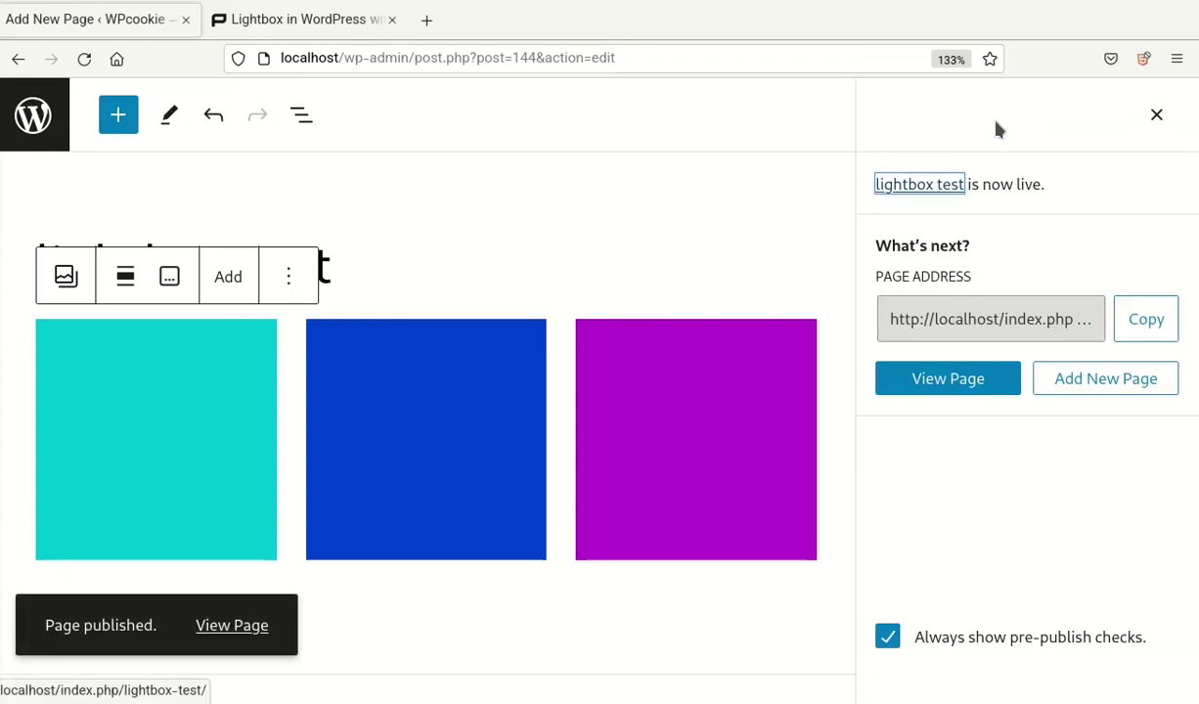
pyautogui.middleClick(231, 626)
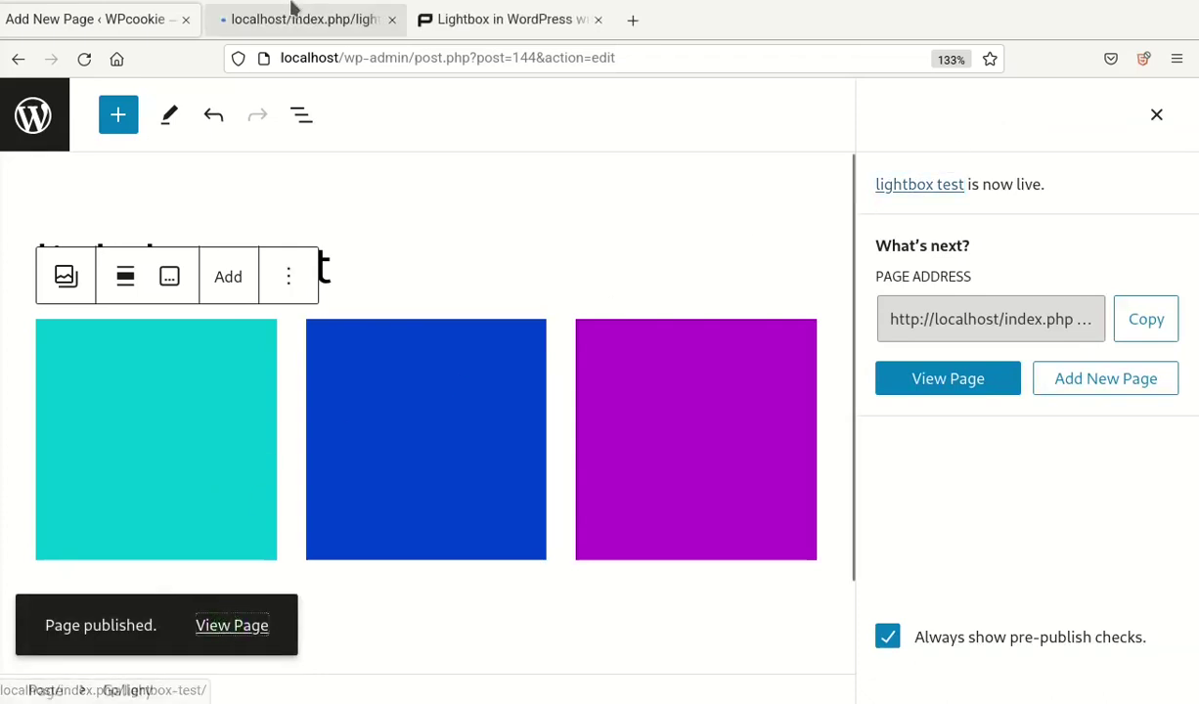
pyautogui.click(291, 13)
pyautogui.scroll(-2, 1186, 258)
pyautogui.scroll(-3, 1191, 225)
pyautogui.scroll(2, 279, 381)
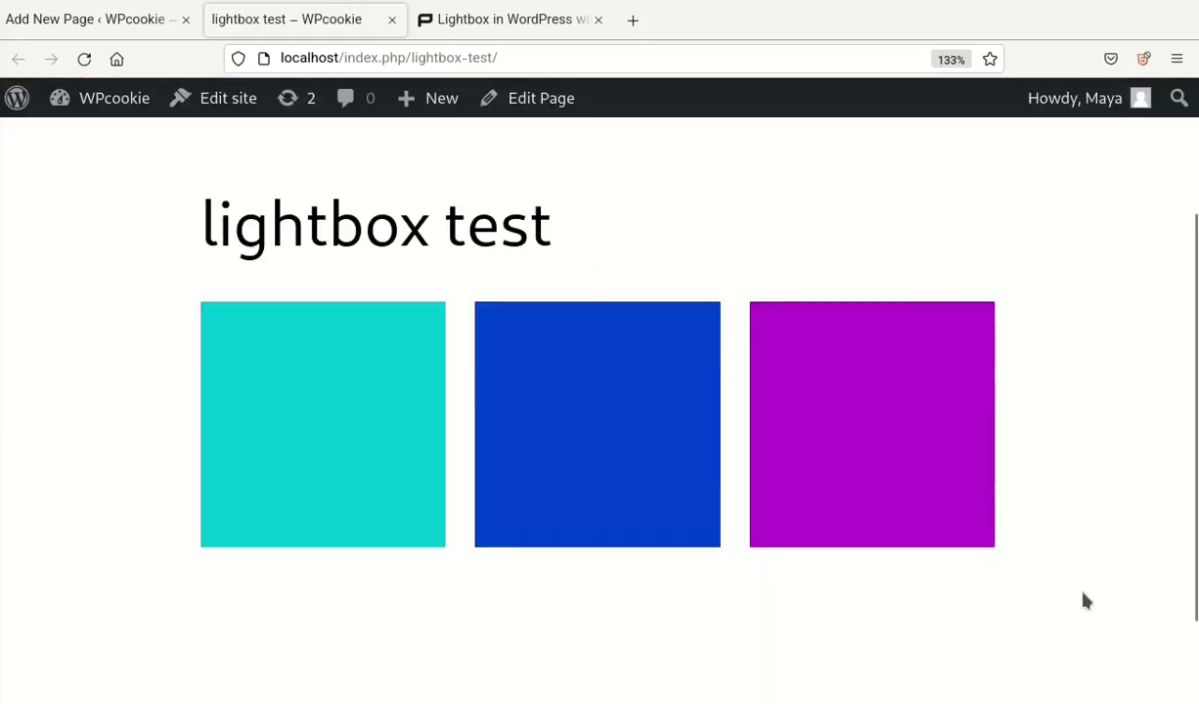
# Step: Back in the editor, duplicate the Gallery block from List View to add a second gallery
pyautogui.click(138, 30)
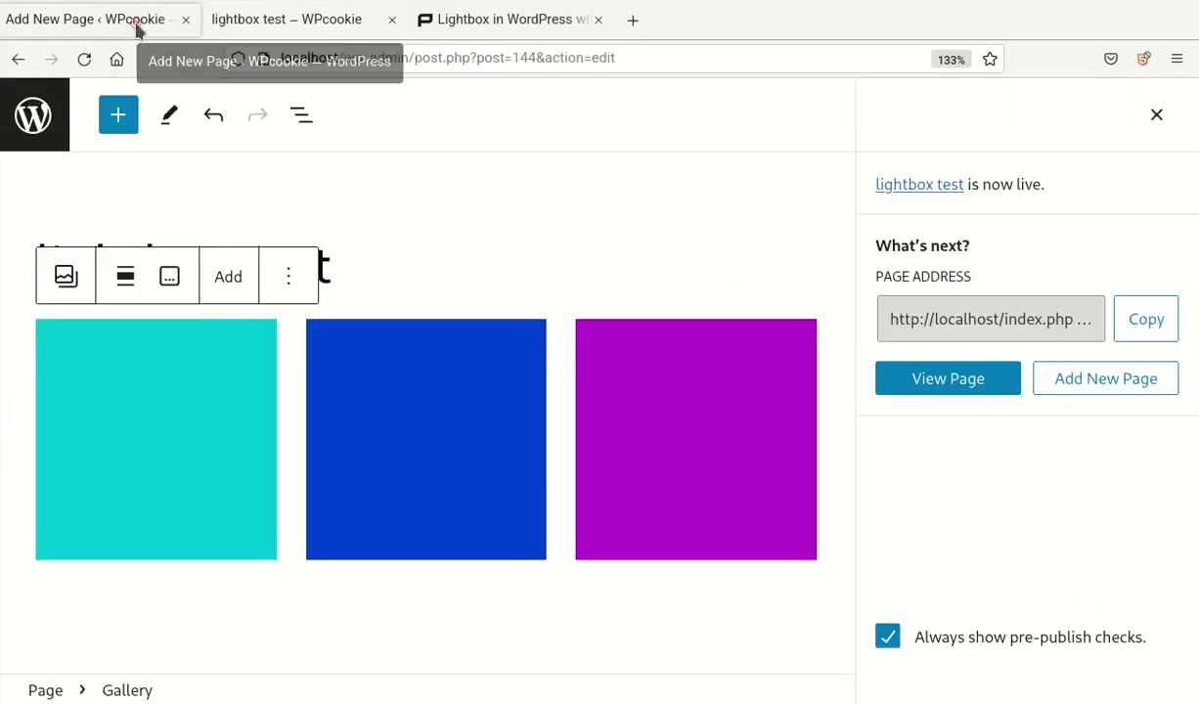
pyautogui.click(301, 117)
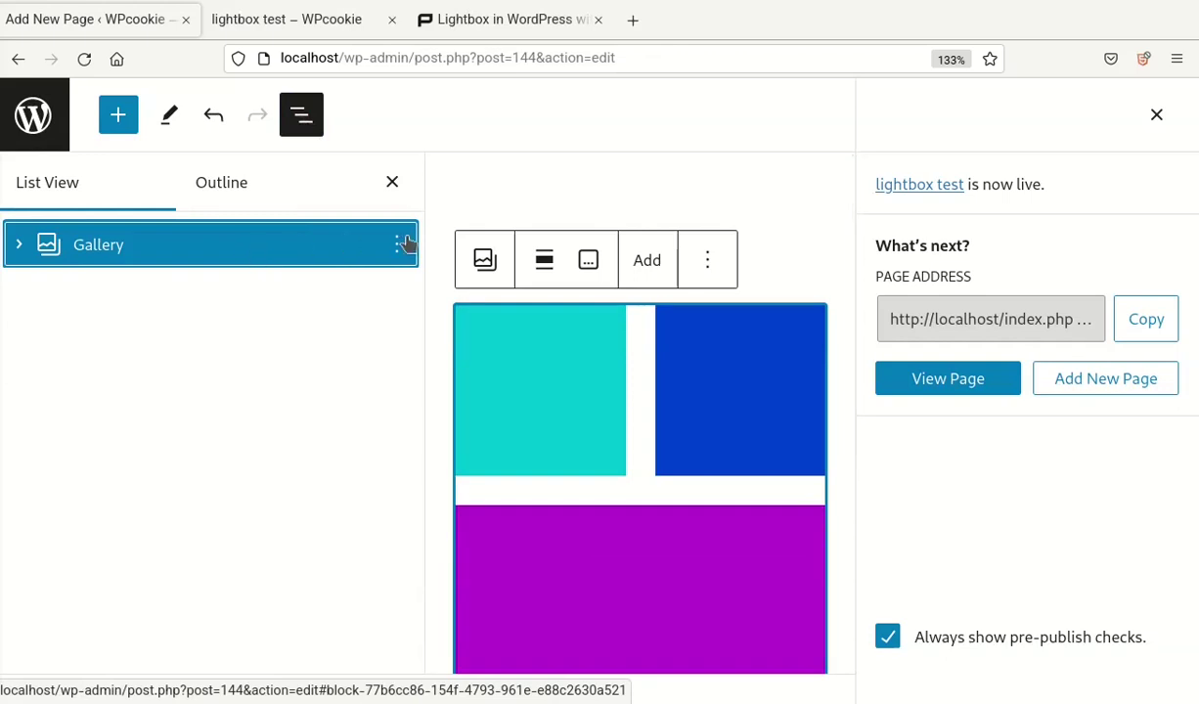
pyautogui.click(402, 243)
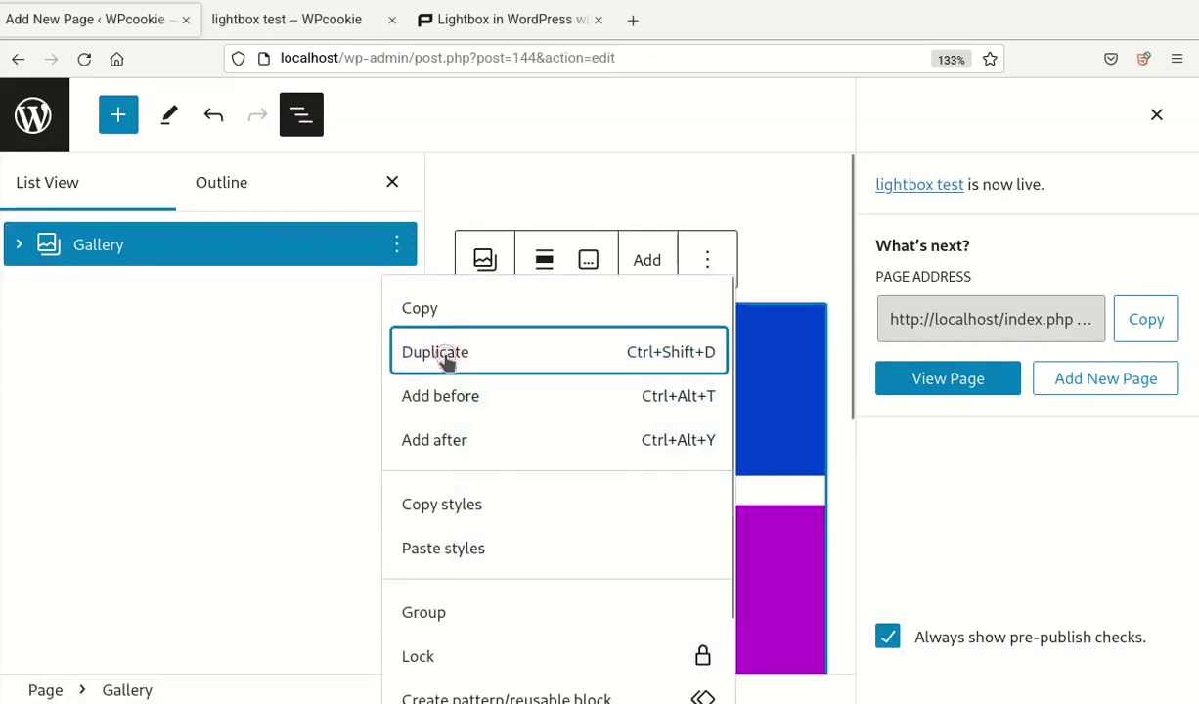
pyautogui.click(445, 354)
pyautogui.click(120, 286)
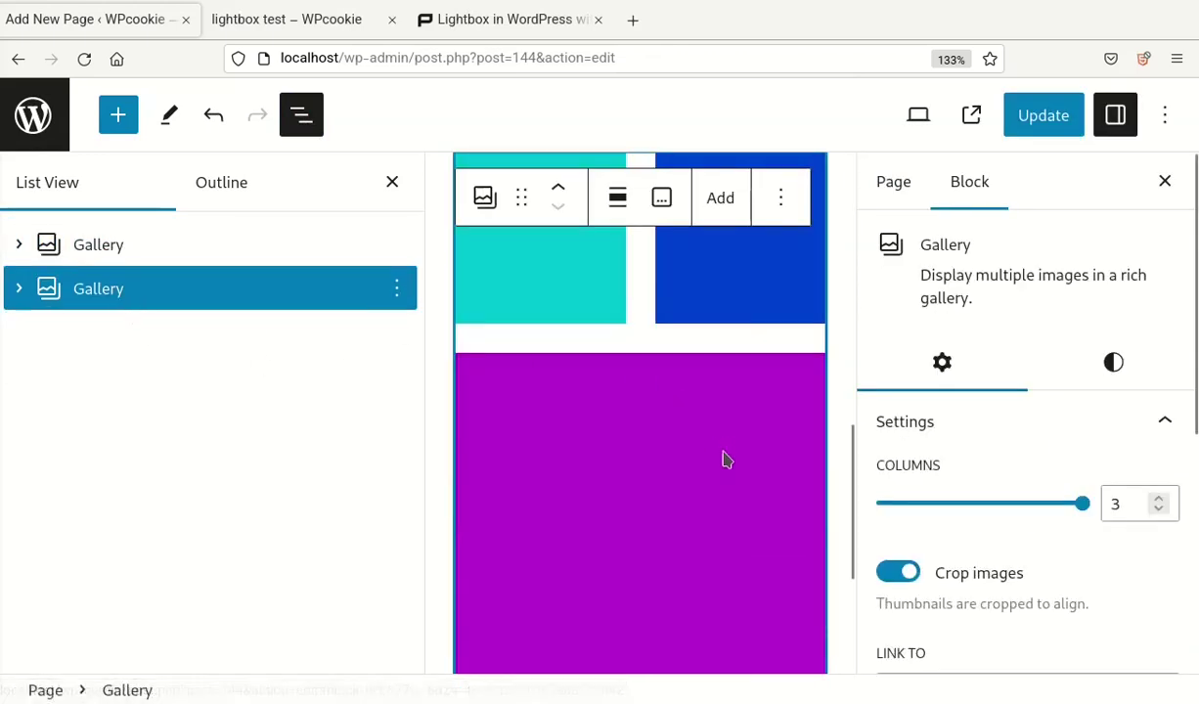
pyautogui.click(391, 183)
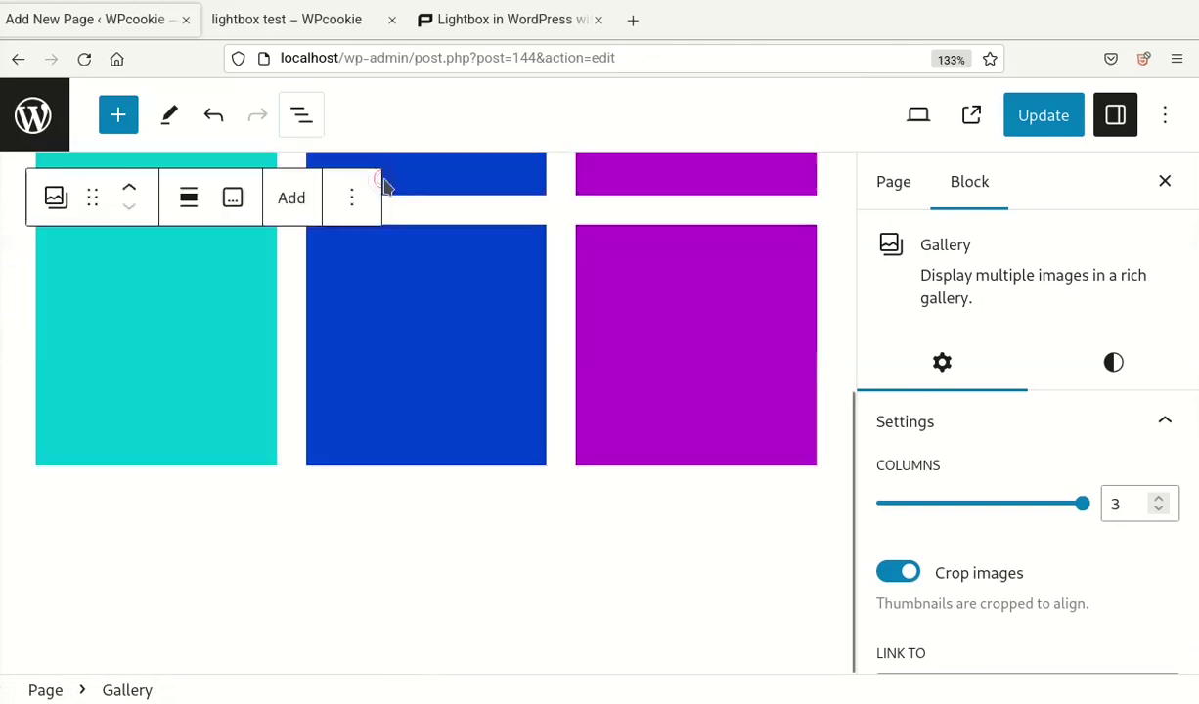
# Step: Replace the purple image in the second gallery with the green one
pyautogui.click(475, 349)
pyautogui.scroll(3, 501, 418)
pyautogui.click(653, 471)
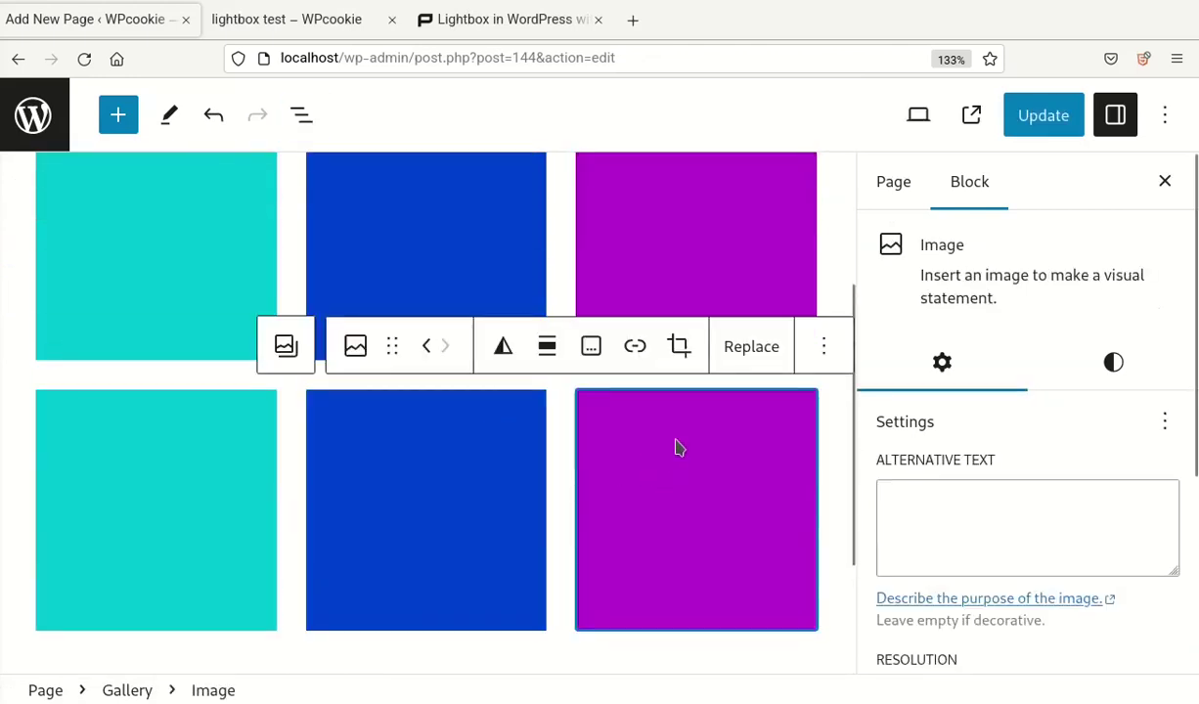
pyautogui.click(749, 349)
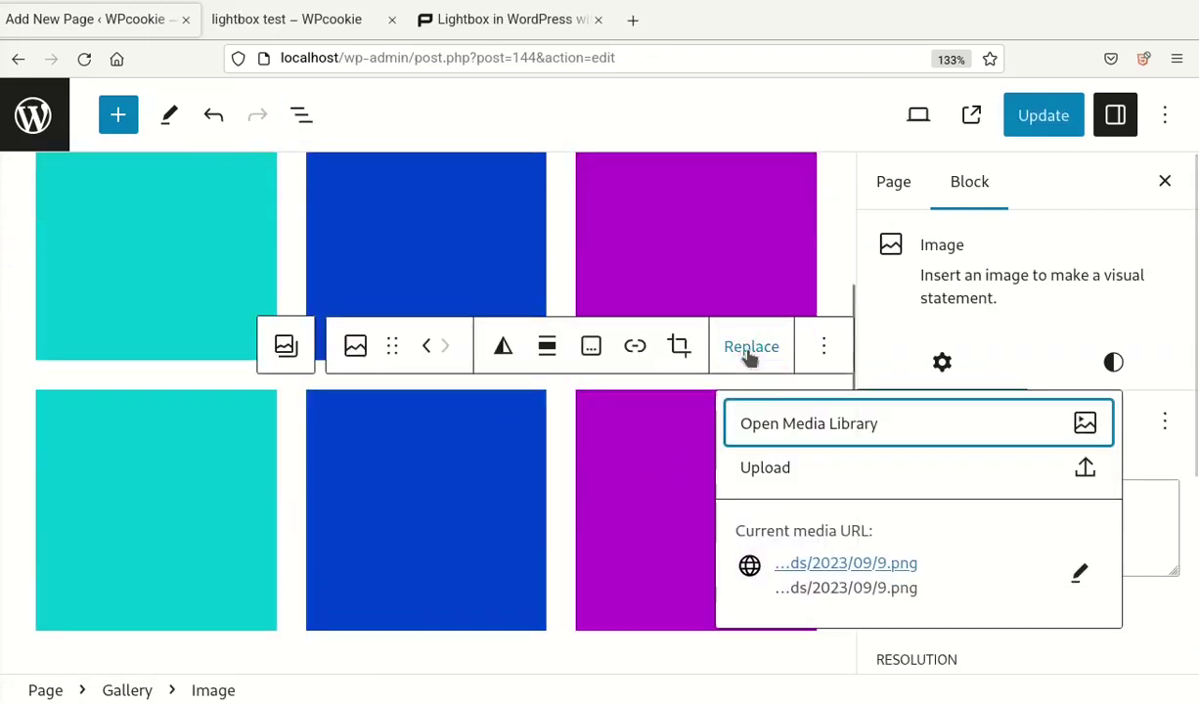
pyautogui.click(792, 422)
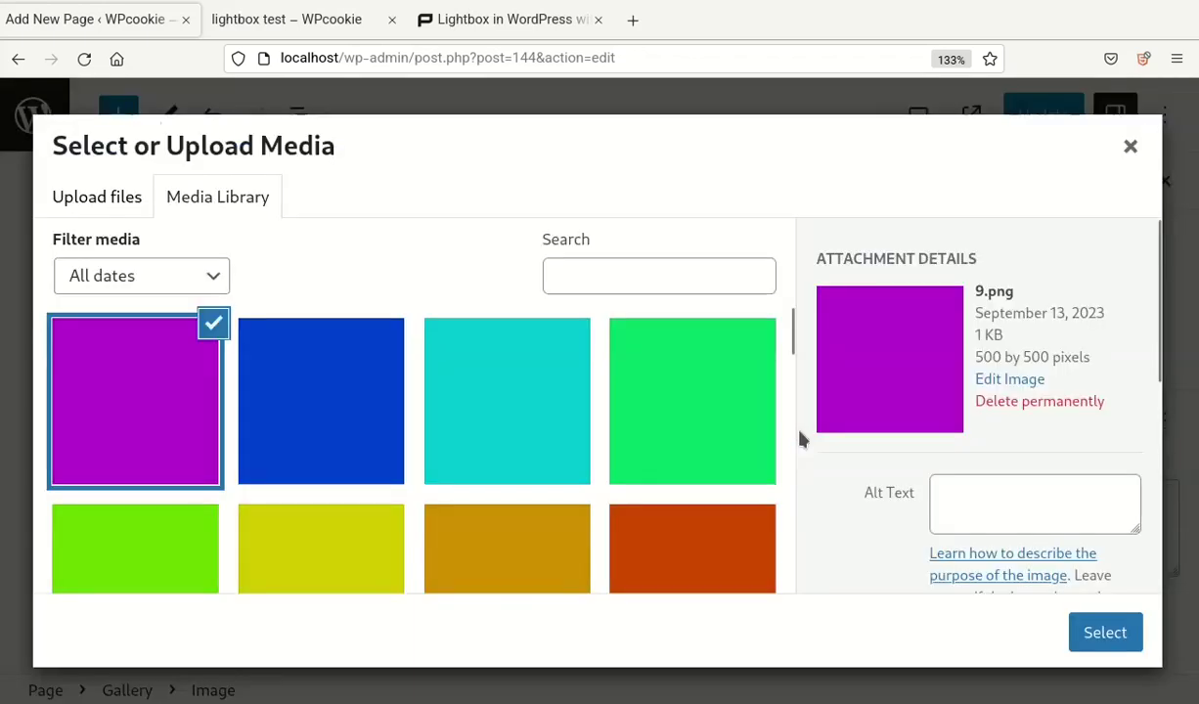
pyautogui.click(739, 443)
pyautogui.click(1105, 631)
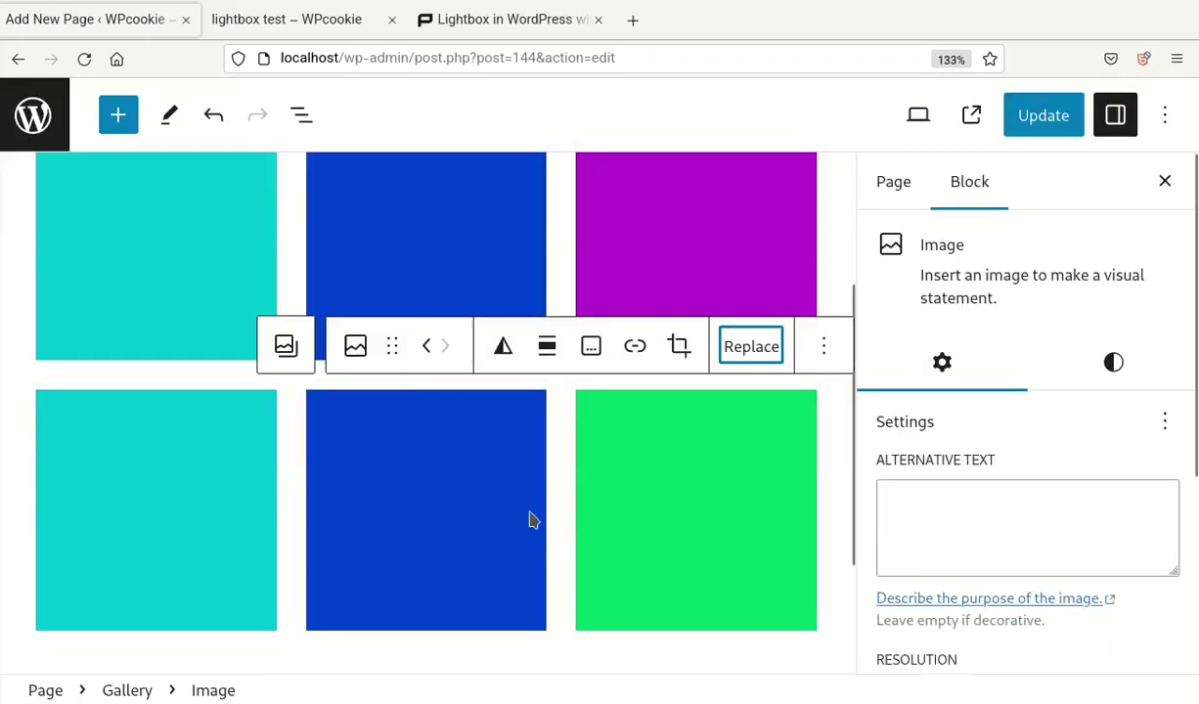
# Step: Replace the blue image in the second gallery with the yellow one
pyautogui.click(763, 347)
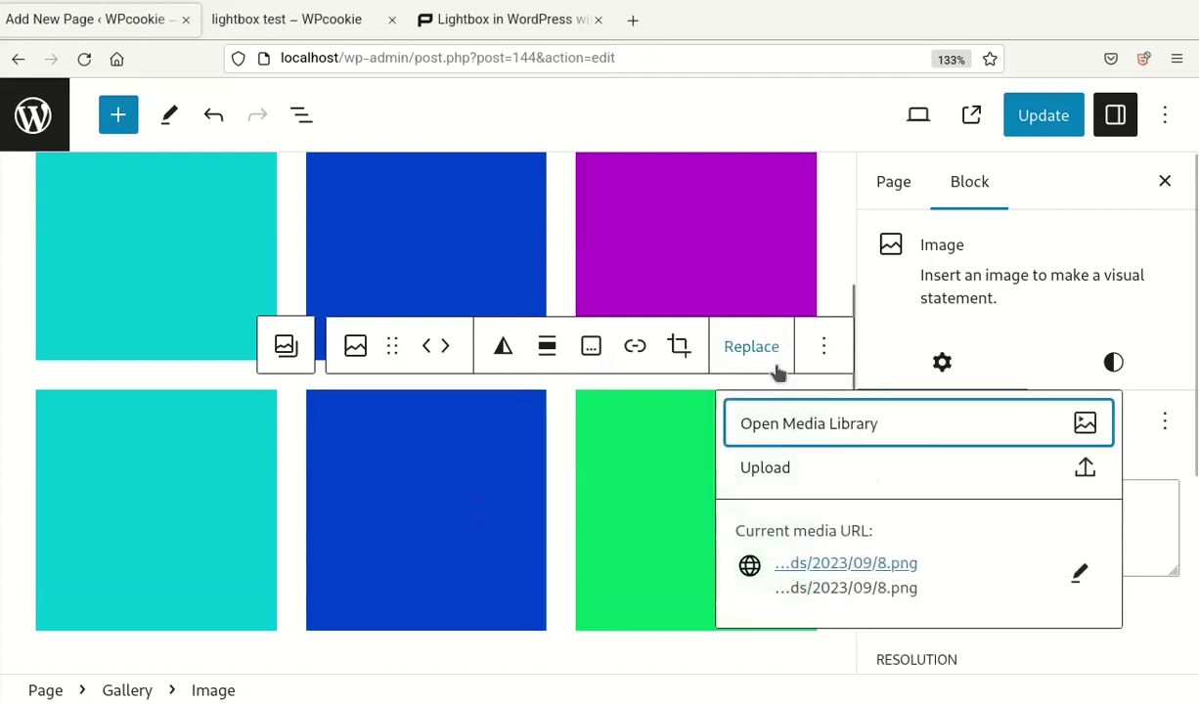
pyautogui.click(803, 423)
pyautogui.scroll(-2, 705, 476)
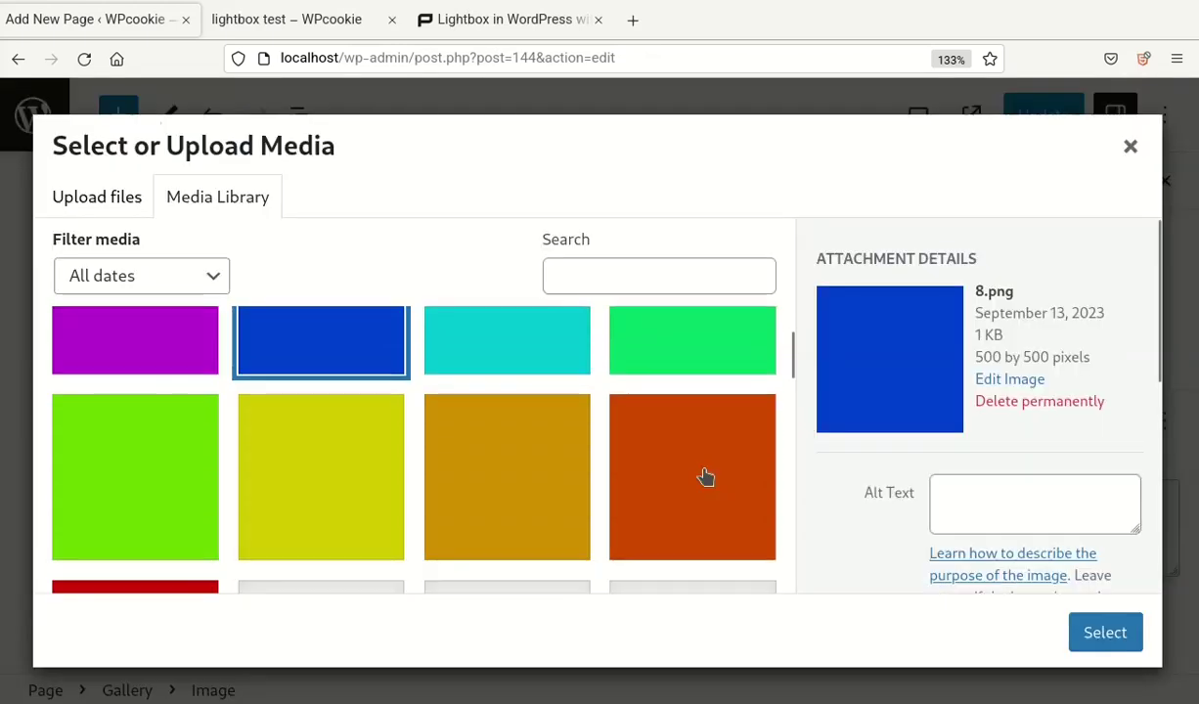
pyautogui.click(332, 474)
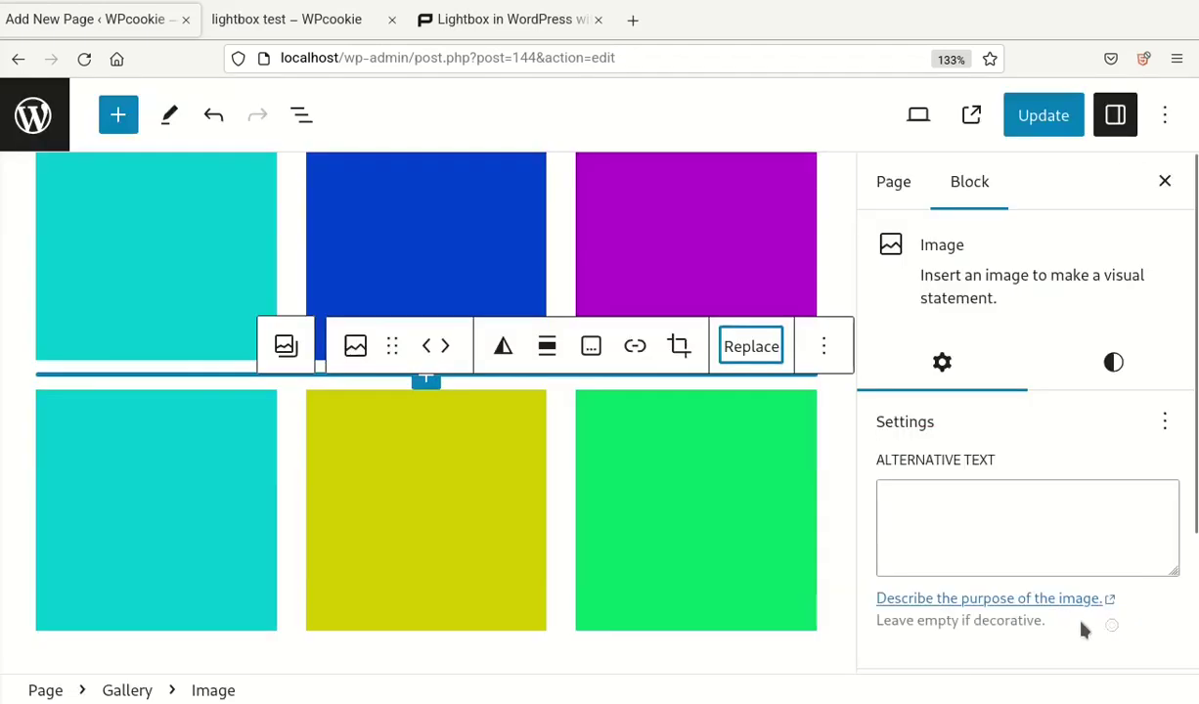
# Step: Replace the cyan image in the second gallery with the lime green one
pyautogui.click(226, 513)
pyautogui.click(533, 348)
pyautogui.click(606, 431)
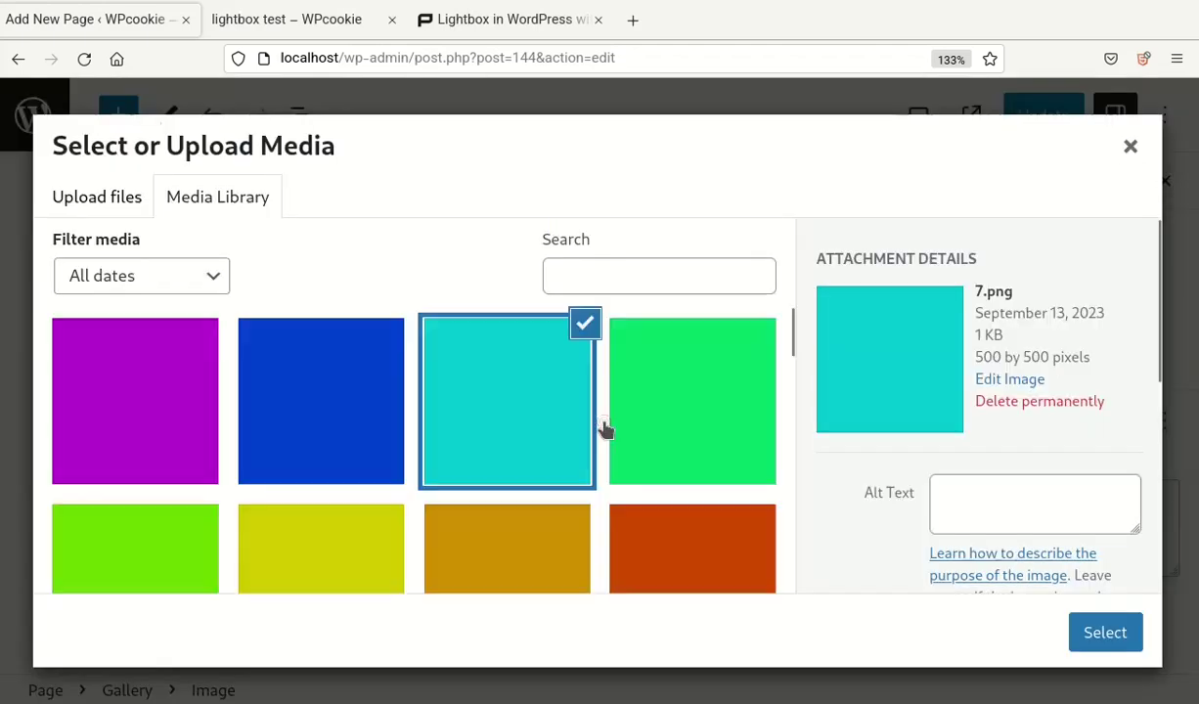
pyautogui.scroll(-2, 696, 429)
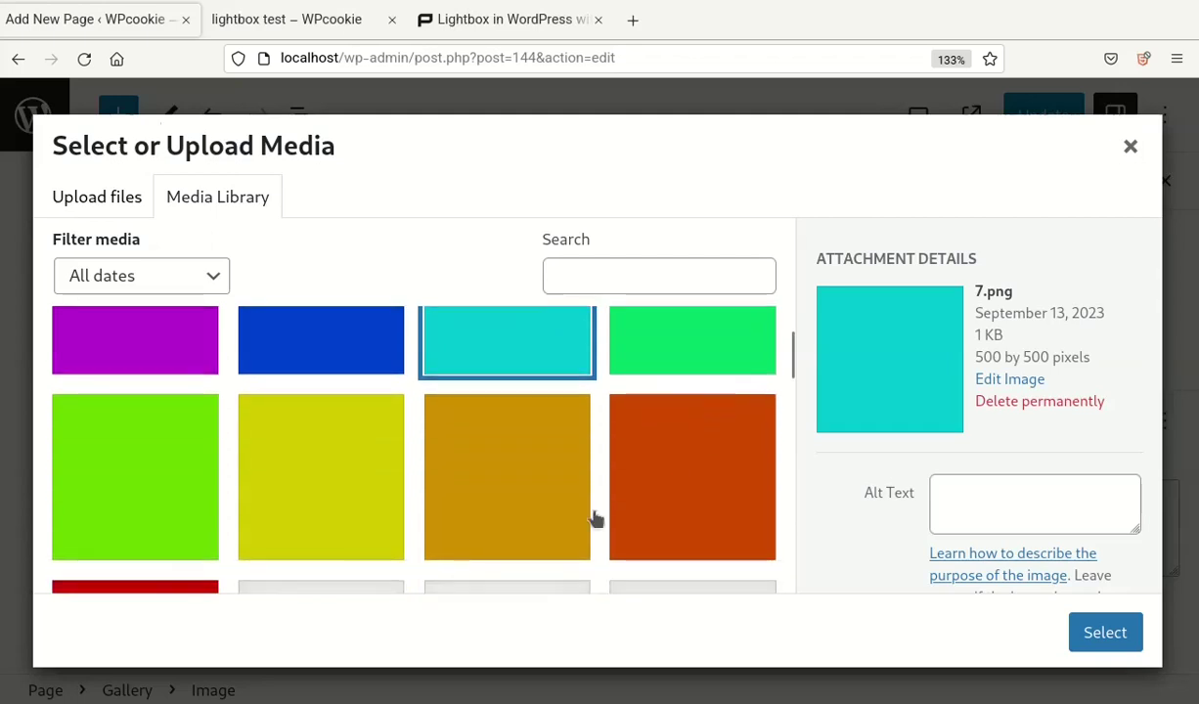
pyautogui.click(145, 509)
pyautogui.click(1085, 632)
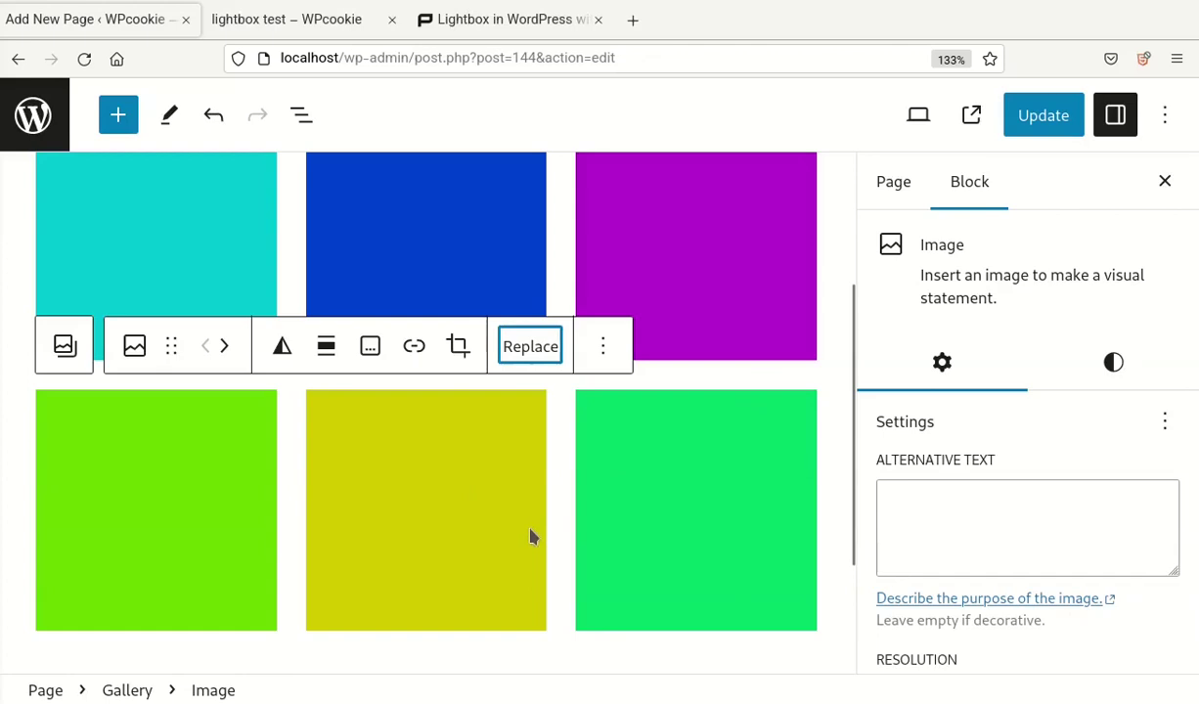
pyautogui.scroll(-3, 457, 530)
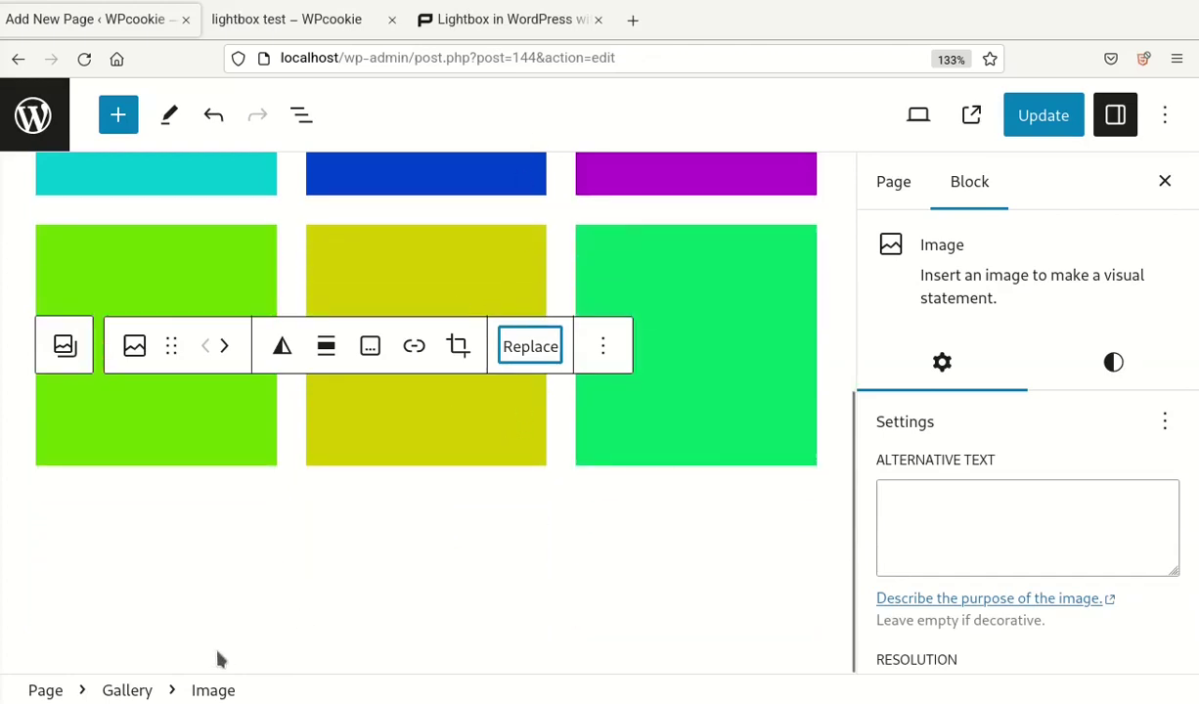
# Step: Insert a Spacer block into the page
pyautogui.click(277, 526)
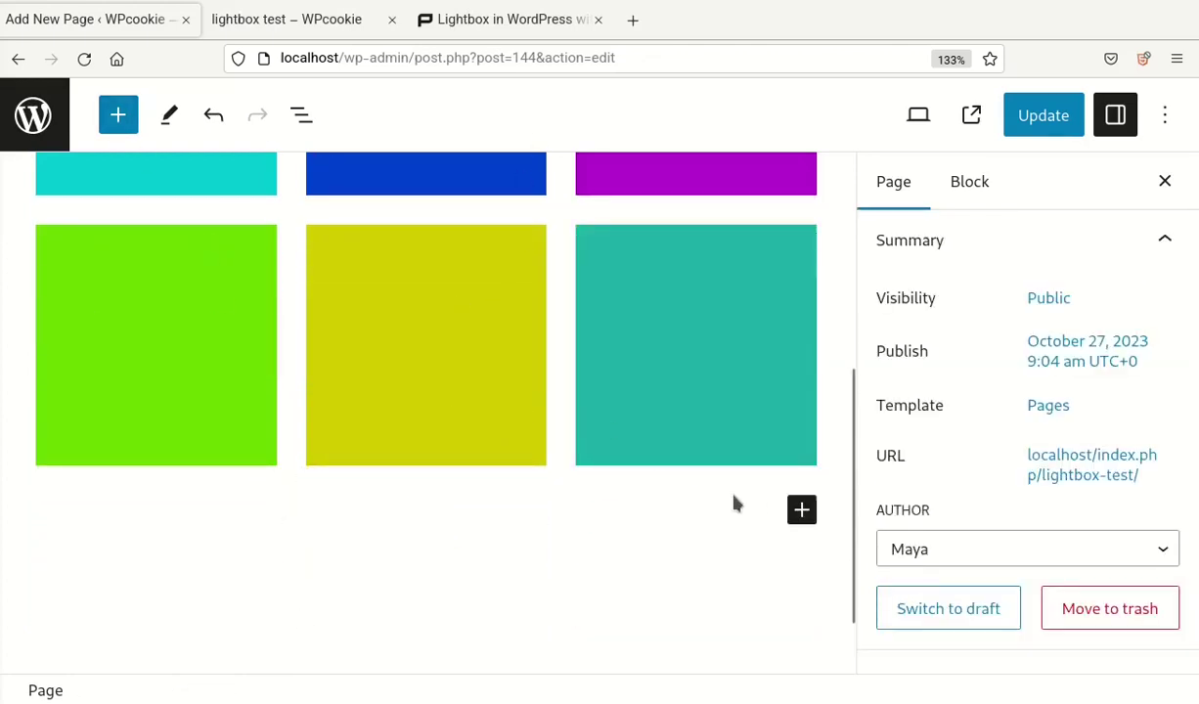
pyautogui.click(797, 509)
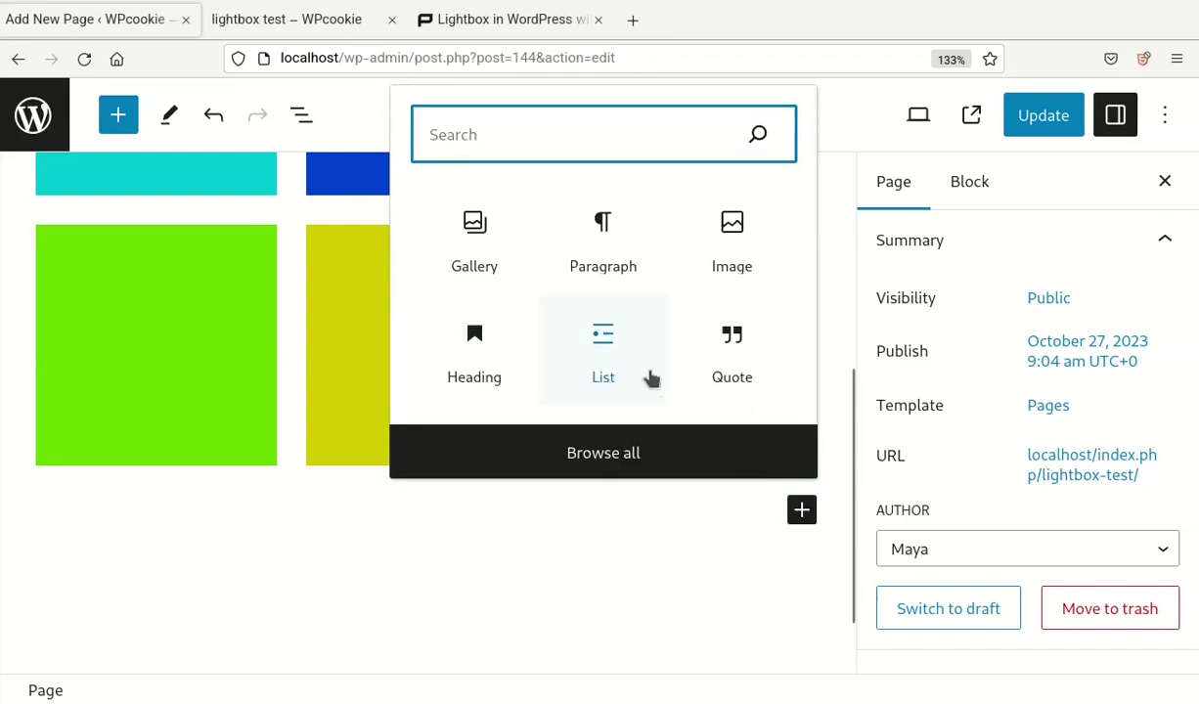
pyautogui.write('spa')
pyautogui.click(475, 243)
# Step: Move the spacer between the two galleries, set its height to 122 px, and update the page
pyautogui.click(139, 442)
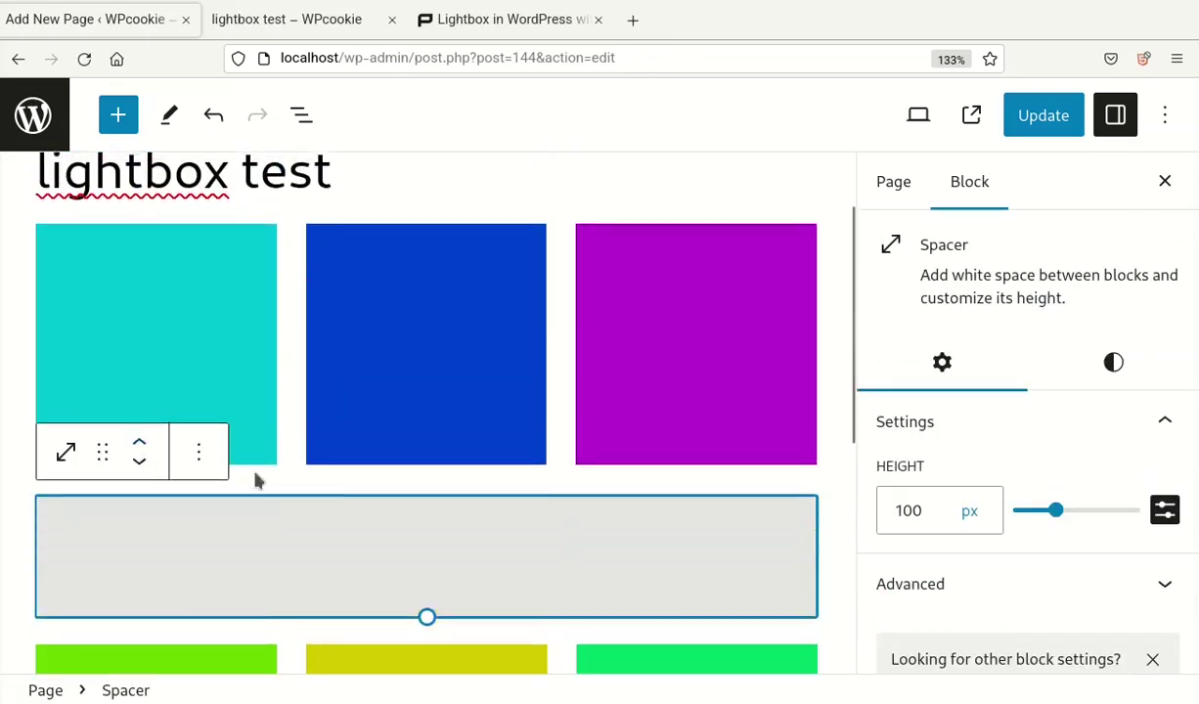
pyautogui.moveTo(420, 617); pyautogui.dragTo(423, 645)
pyautogui.scroll(-5, 580, 465)
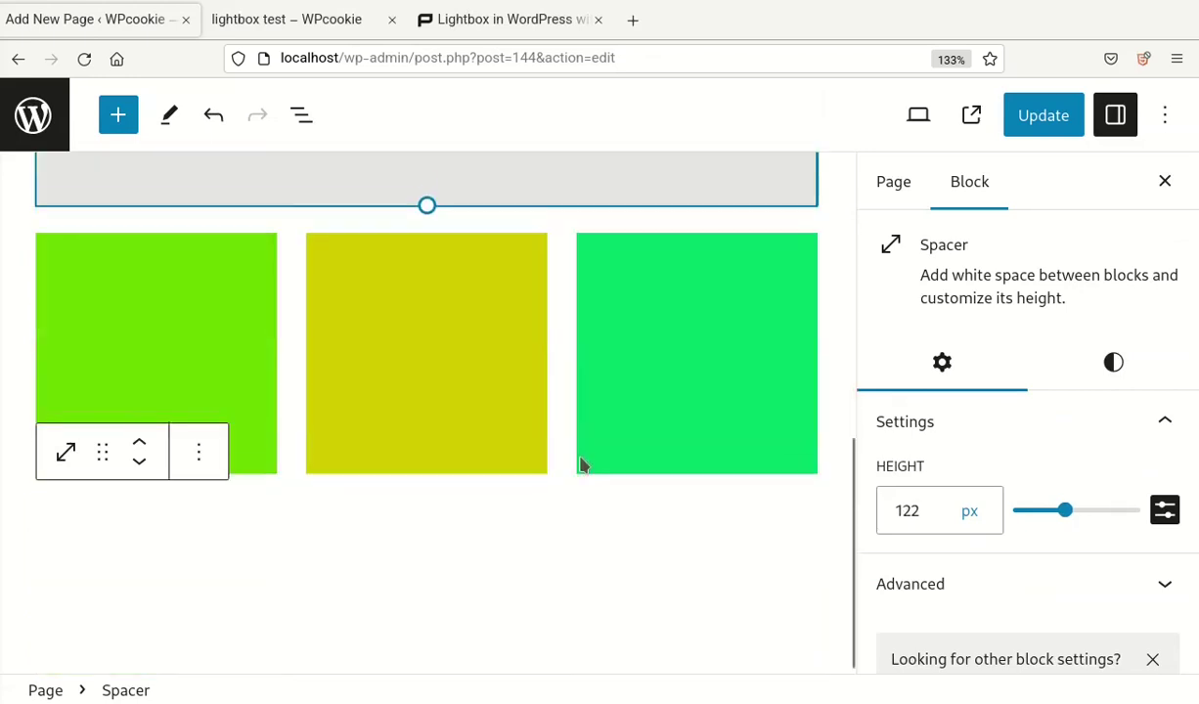
pyautogui.scroll(3, 495, 474)
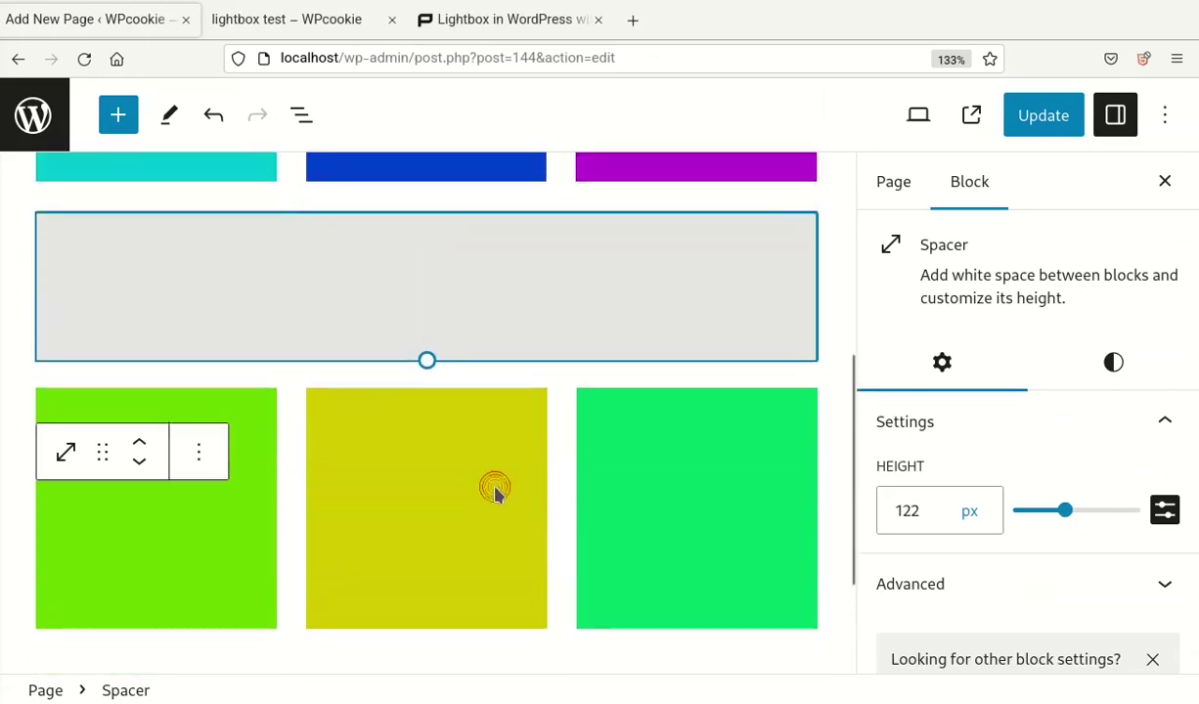
pyautogui.click(495, 489)
pyautogui.click(1046, 116)
# Step: Reload the lightbox test tab and scroll to see the spacer and second gallery
pyautogui.click(327, 12)
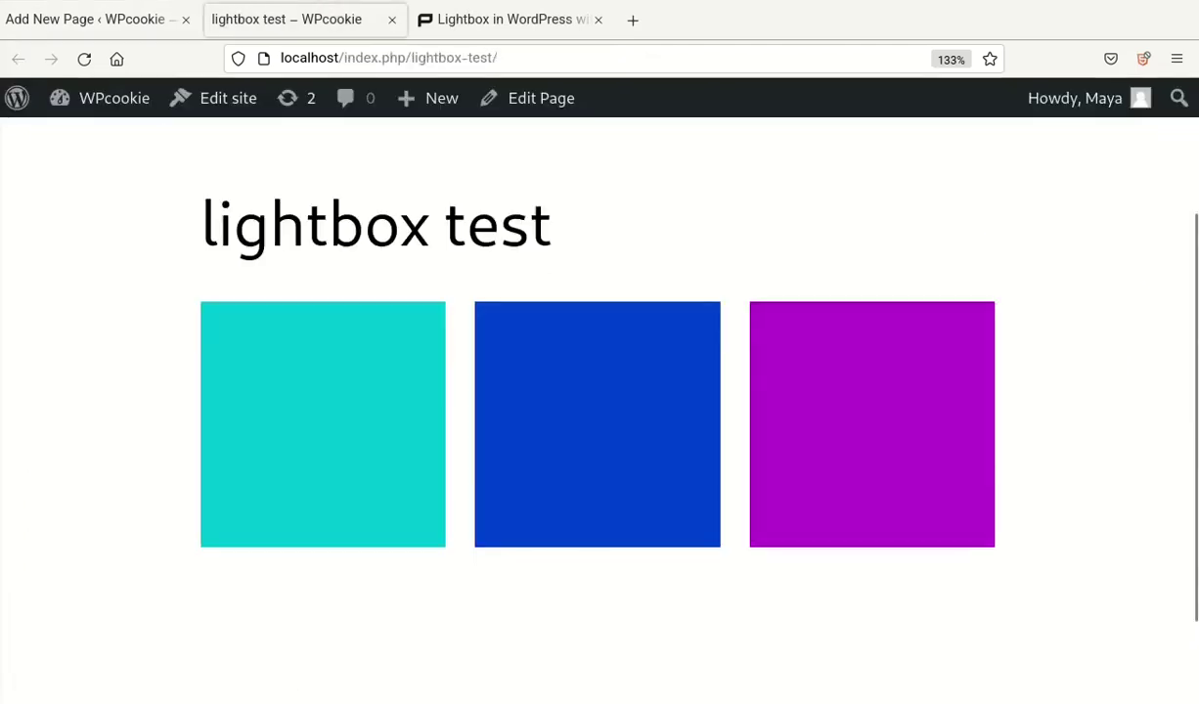
pyautogui.click(84, 59)
pyautogui.moveTo(1193, 190)
pyautogui.mouseDown()
pyautogui.moveTo(1194, 337)
pyautogui.moveTo(1193, 284)
pyautogui.mouseUp()
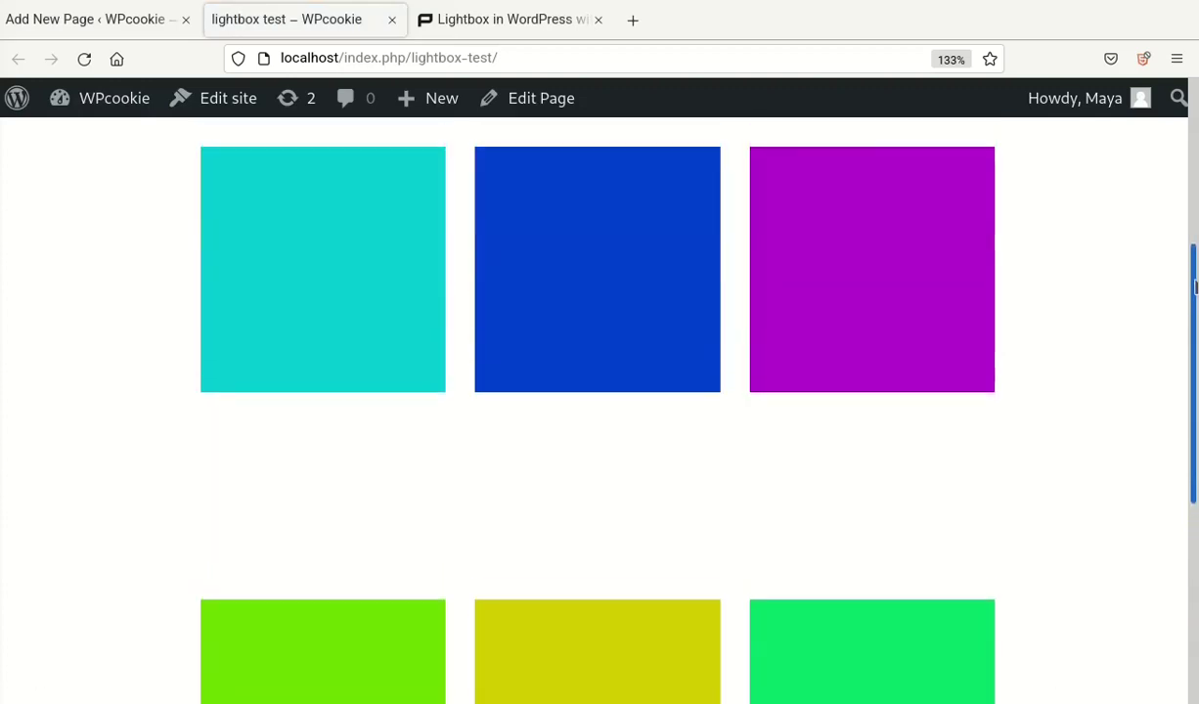